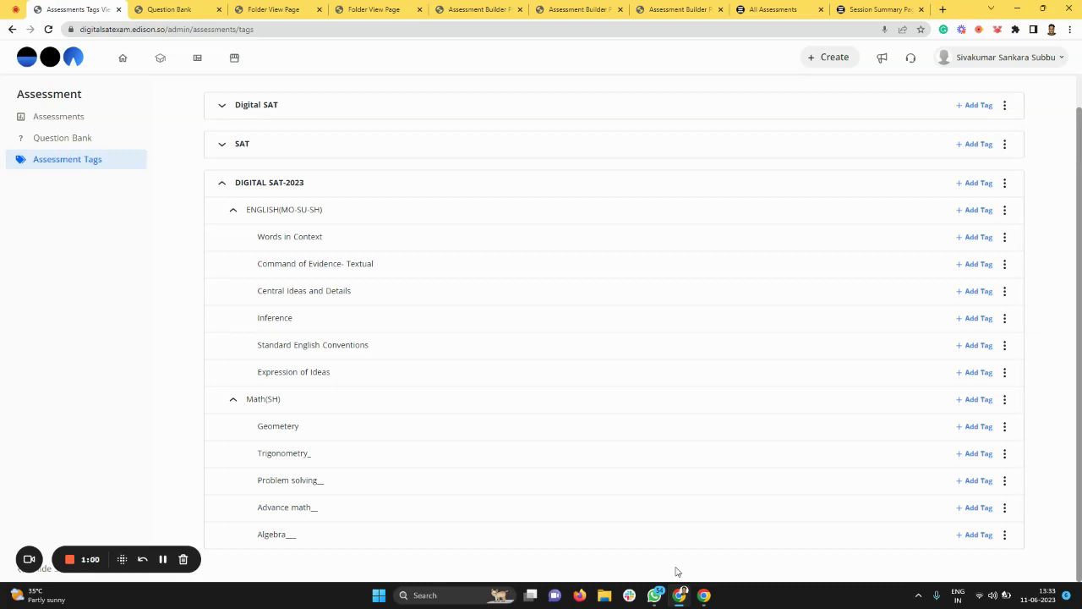
- Look through the Question Bank folders and their assigned tags, from the Mock 1 folders to the Practice - Math folder
{"action": "mouse_move", "coordinate": [655, 596]}
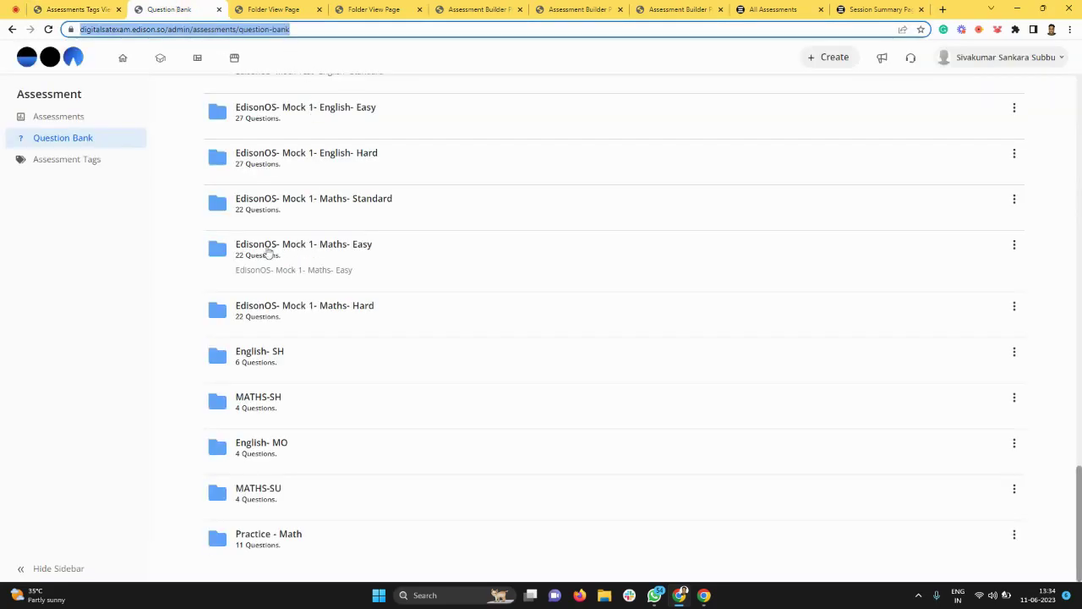
{"action": "left_click", "coordinate": [122, 295]}
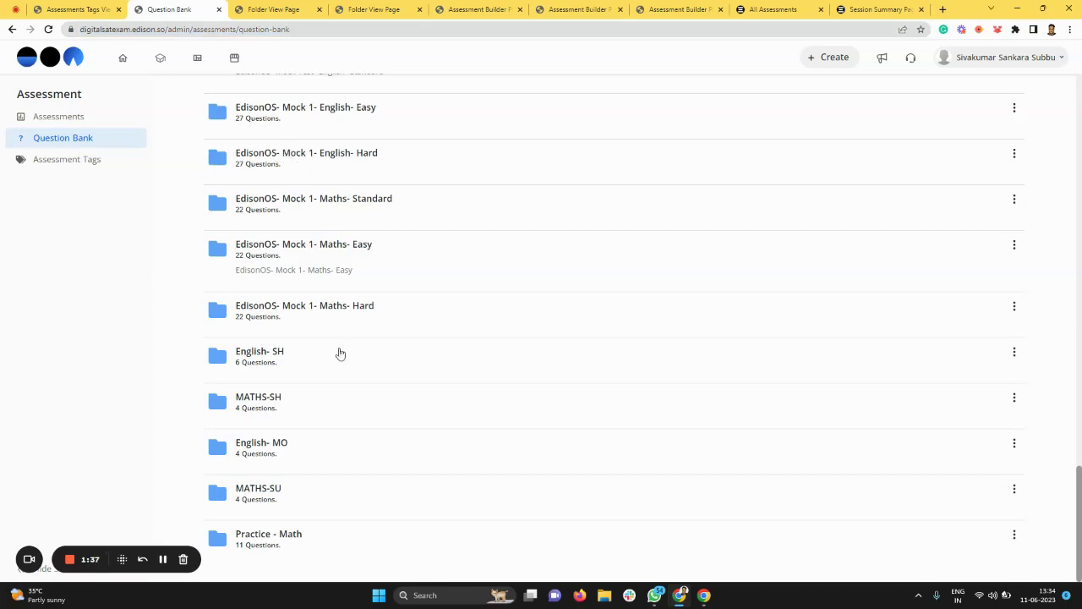
{"action": "scroll", "coordinate": [340, 353], "scroll_direction": "up", "scroll_amount": 20}
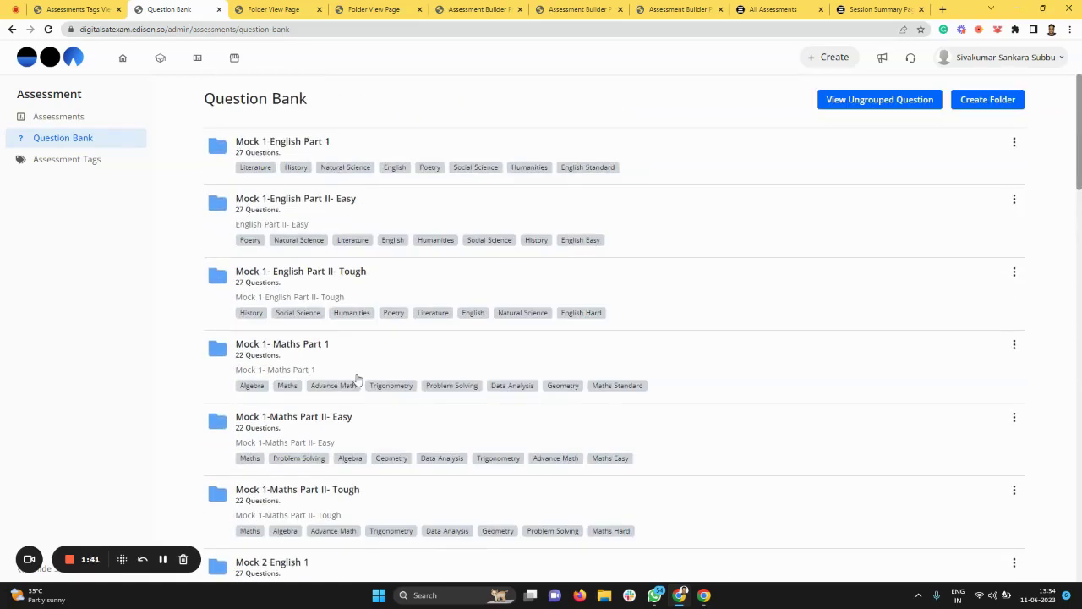
{"action": "scroll", "coordinate": [358, 380], "scroll_direction": "down", "scroll_amount": 5}
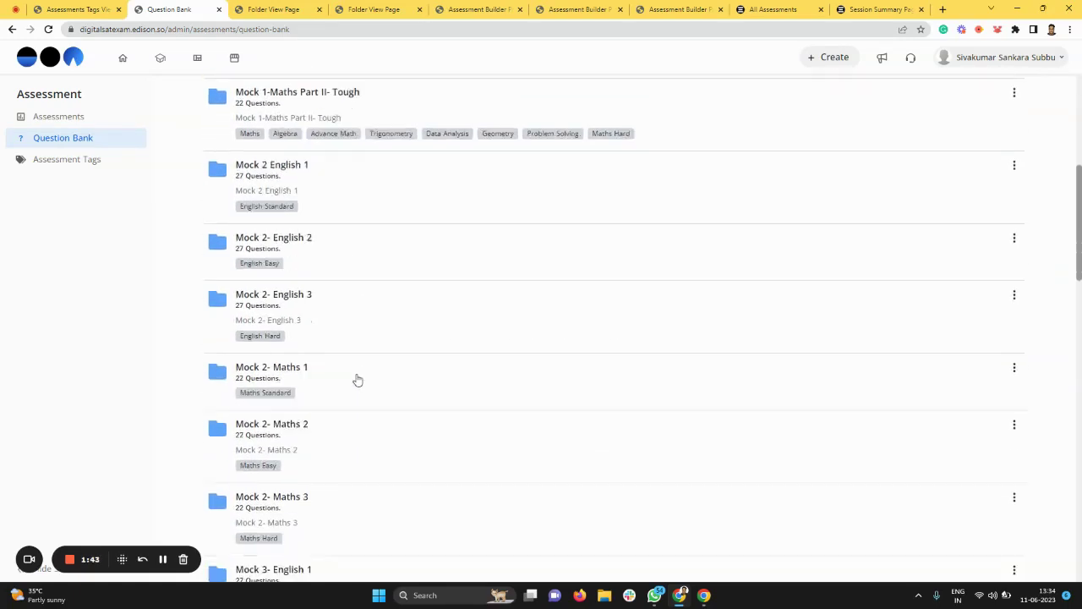
{"action": "scroll", "coordinate": [358, 379], "scroll_direction": "down", "scroll_amount": 8}
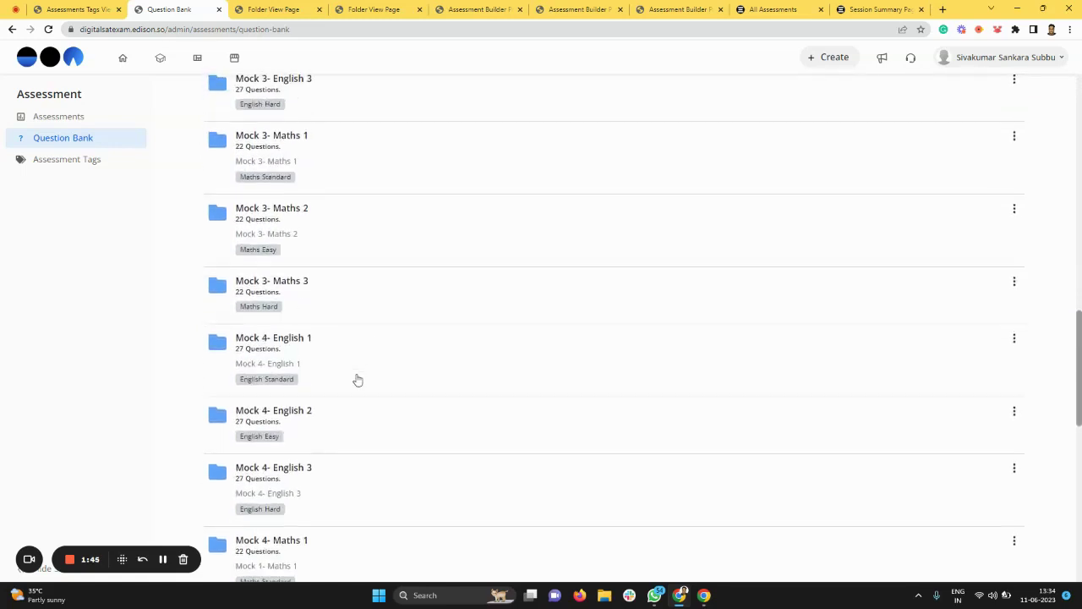
{"action": "scroll", "coordinate": [357, 380], "scroll_direction": "down", "scroll_amount": 2}
{"action": "scroll", "coordinate": [358, 380], "scroll_direction": "up", "scroll_amount": 10}
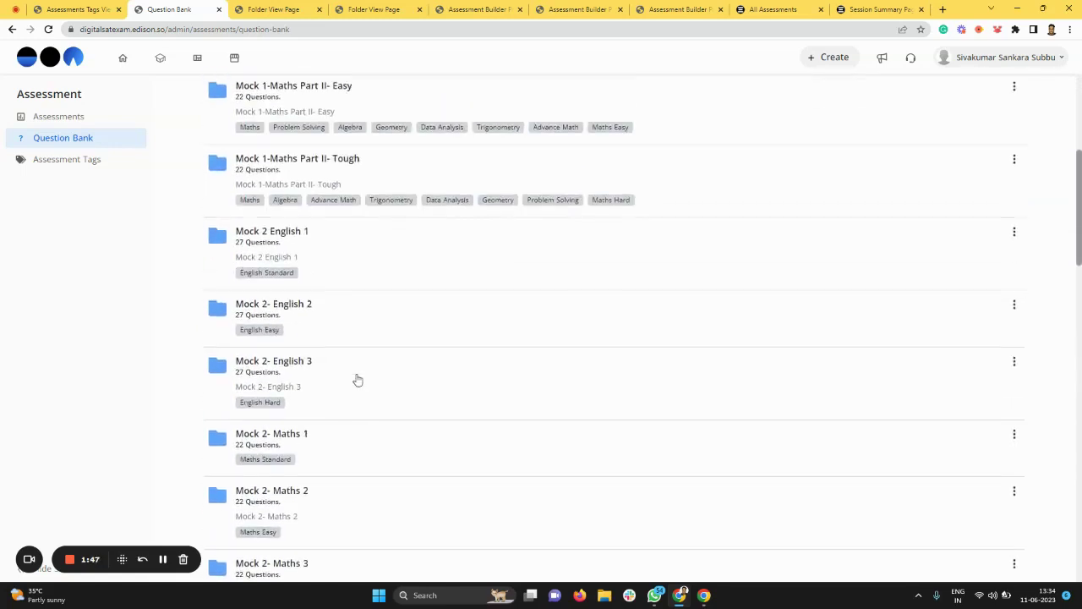
{"action": "scroll", "coordinate": [358, 379], "scroll_direction": "up", "scroll_amount": 4}
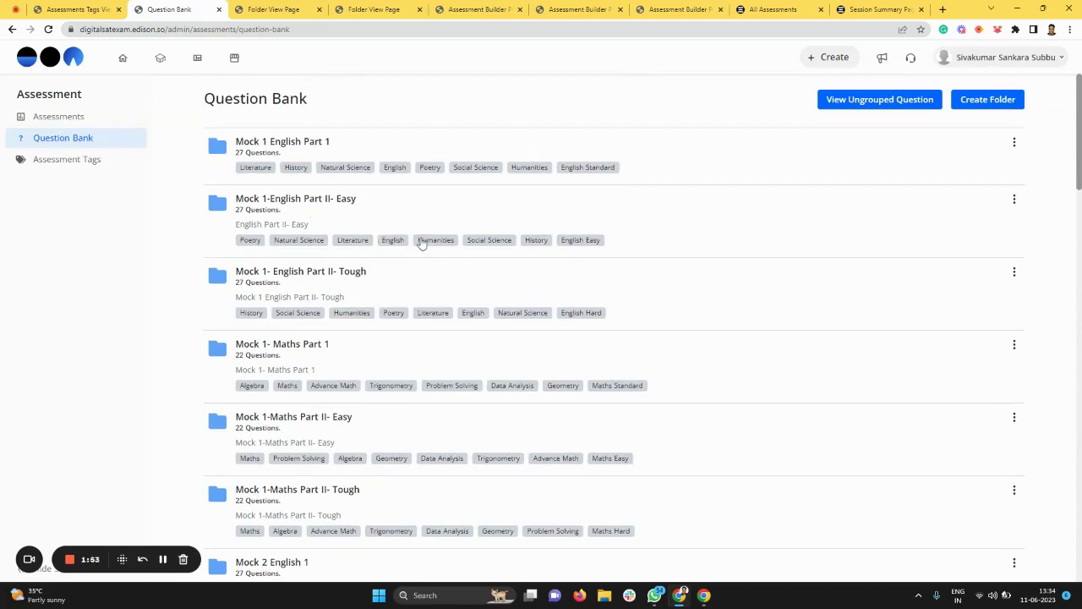
- Examine the questions in the Mock 1- English Part II- Tough folder, including their difficulty levels, options, tags, explanation and passage
{"action": "left_click", "coordinate": [277, 8]}
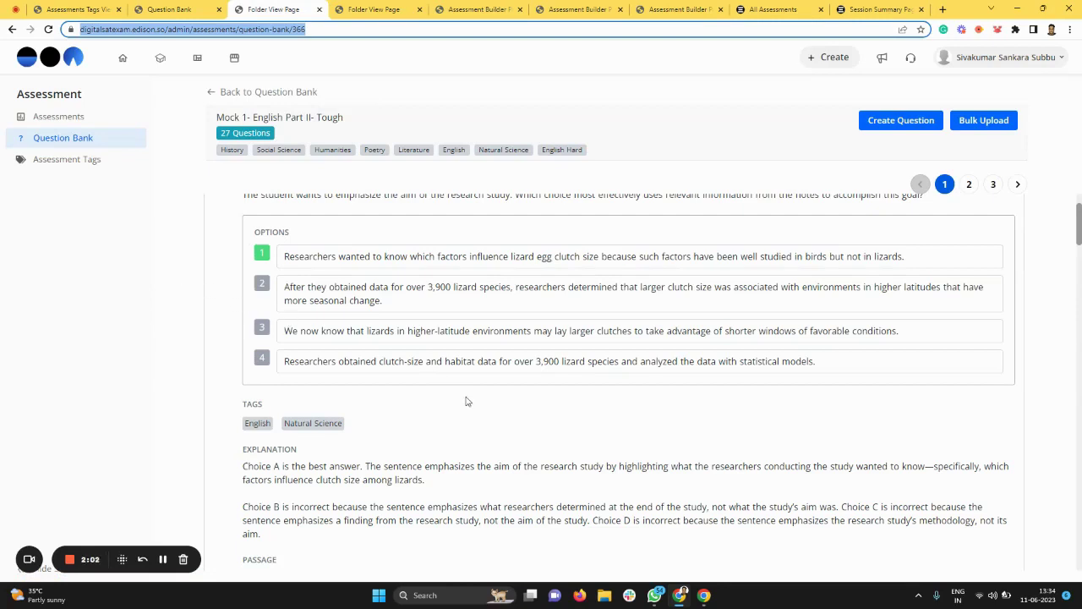
{"action": "left_click", "coordinate": [477, 423]}
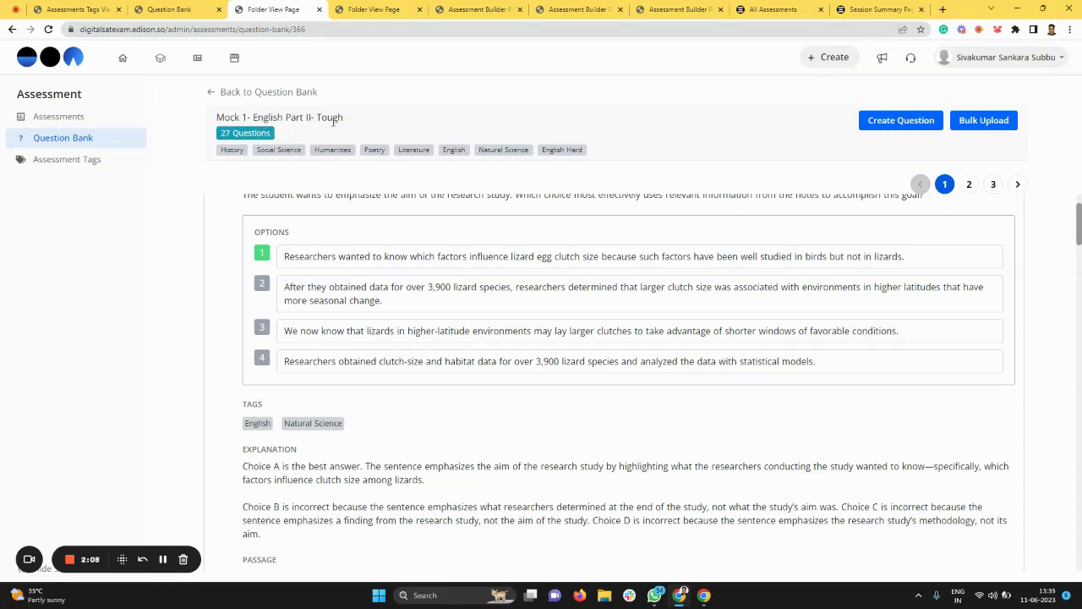
{"action": "scroll", "coordinate": [378, 239], "scroll_direction": "up", "scroll_amount": 1}
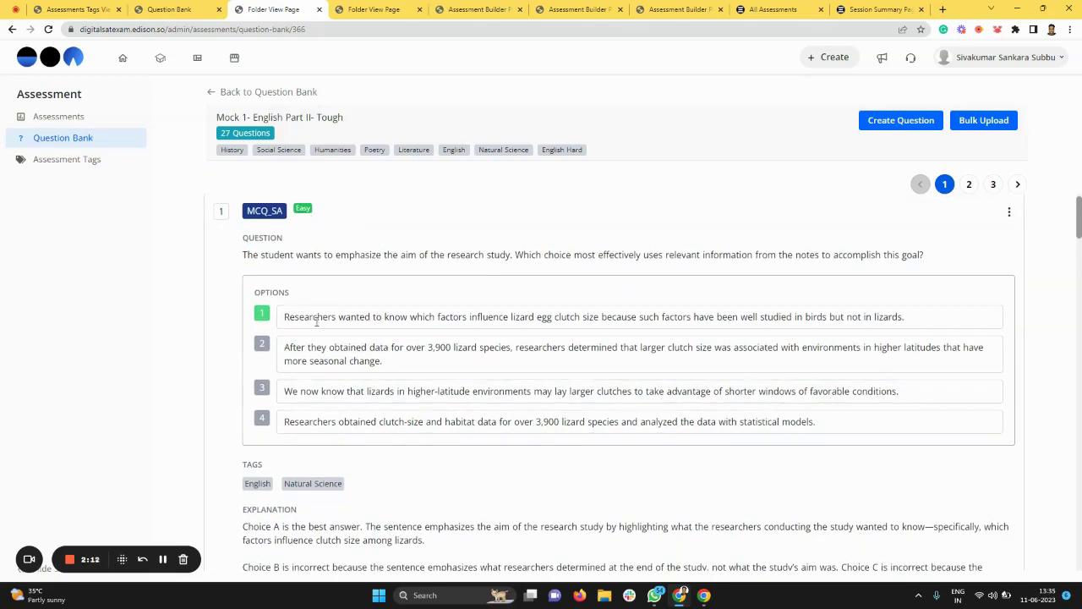
{"action": "scroll", "coordinate": [317, 321], "scroll_direction": "down", "scroll_amount": 1}
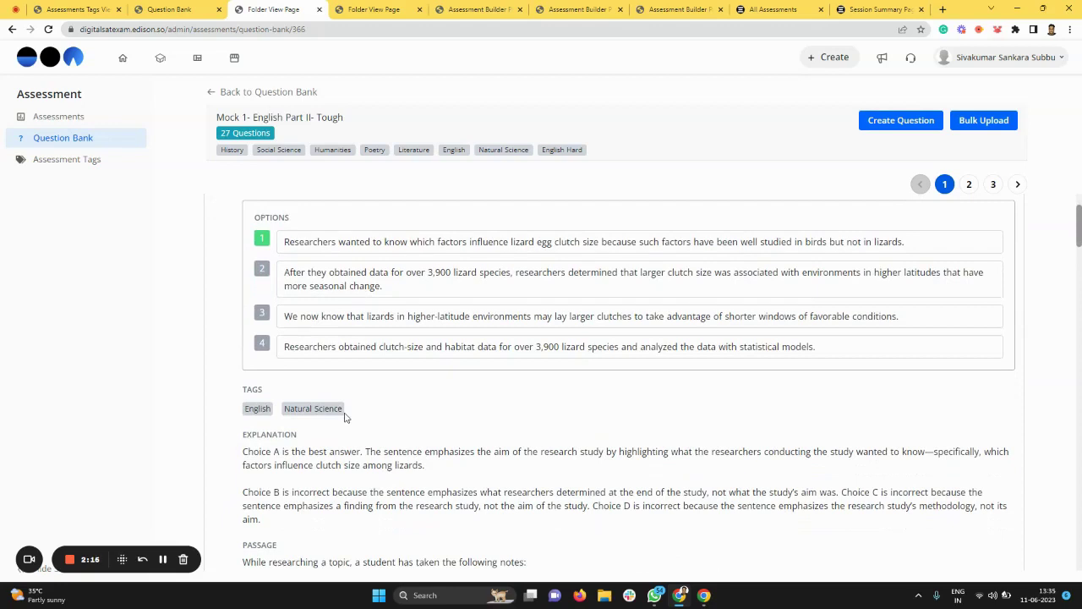
{"action": "scroll", "coordinate": [357, 422], "scroll_direction": "down", "scroll_amount": 3}
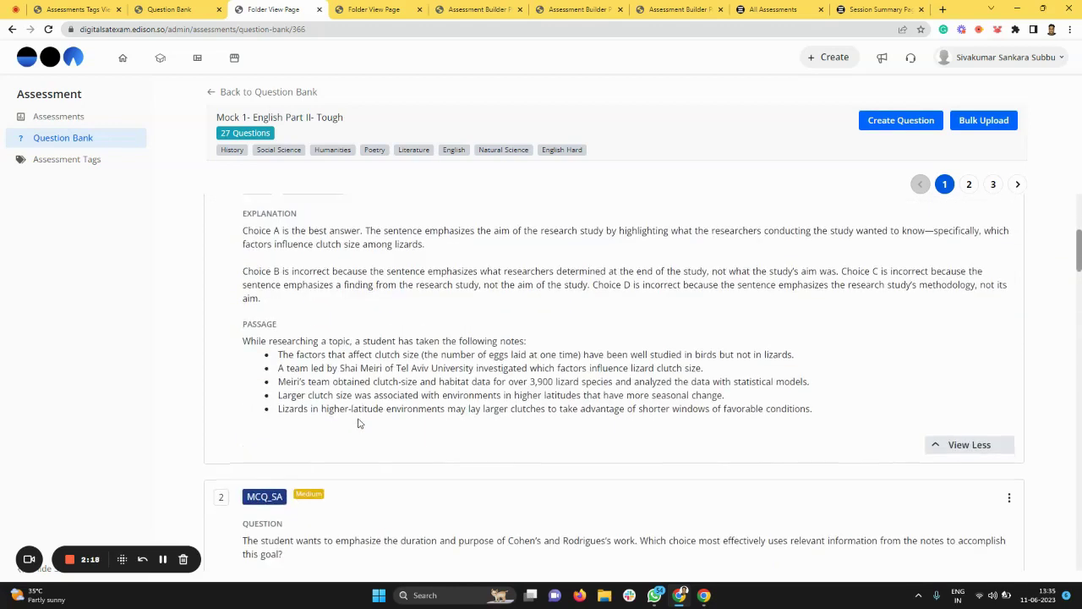
{"action": "scroll", "coordinate": [357, 423], "scroll_direction": "down", "scroll_amount": 6}
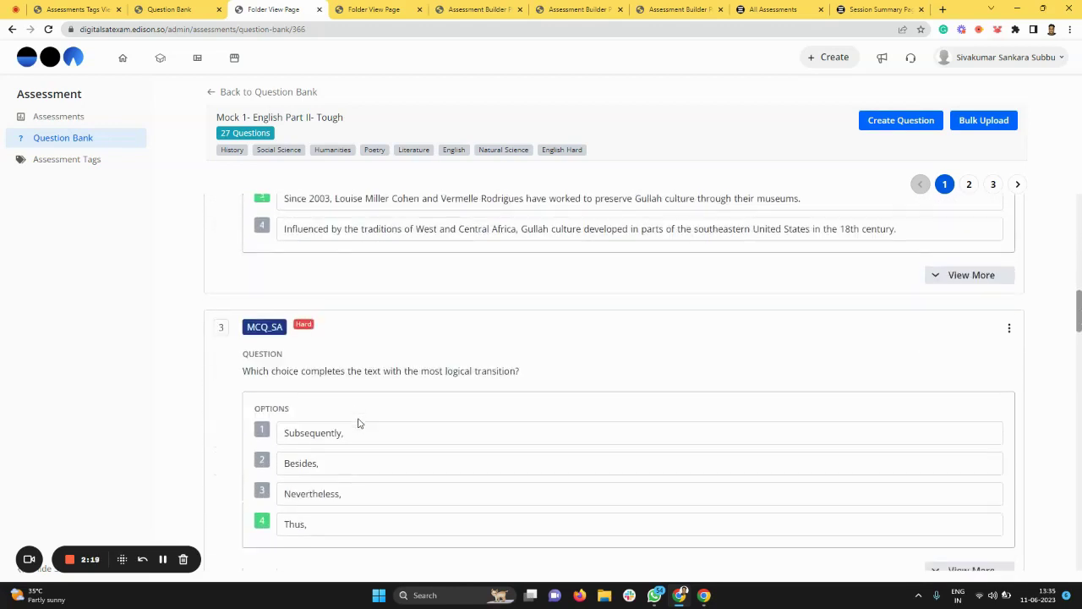
{"action": "scroll", "coordinate": [358, 423], "scroll_direction": "up", "scroll_amount": 2}
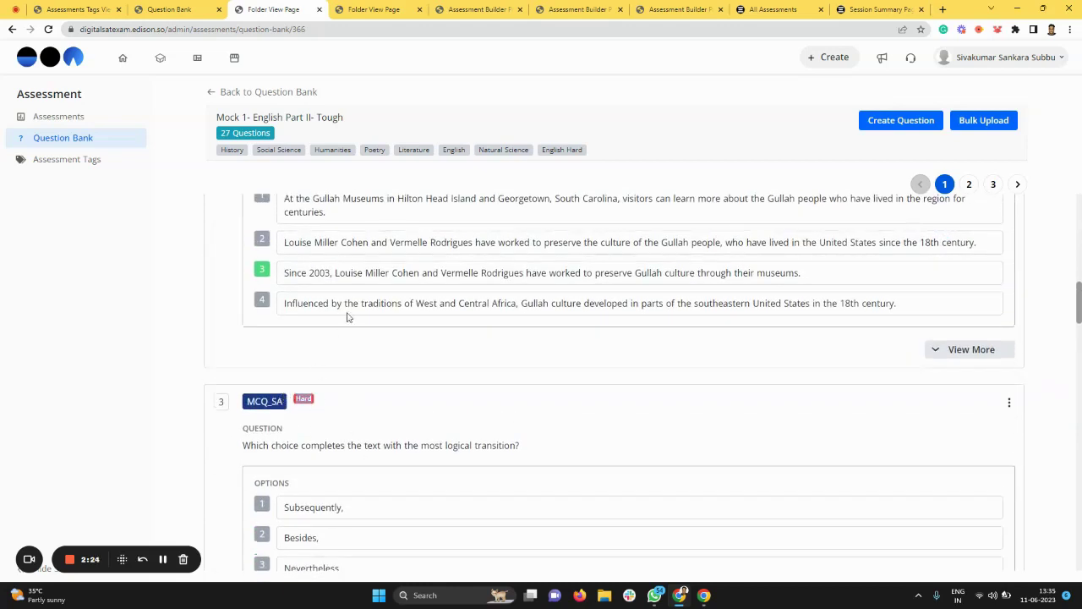
{"action": "scroll", "coordinate": [347, 313], "scroll_direction": "up", "scroll_amount": 1}
{"action": "scroll", "coordinate": [384, 281], "scroll_direction": "up", "scroll_amount": 1}
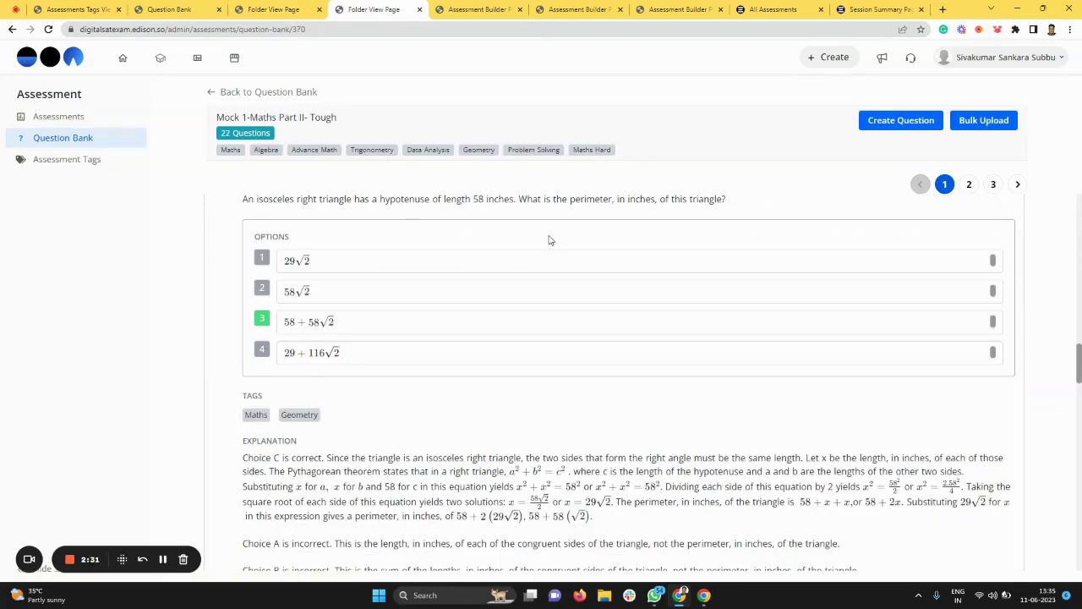
- Examine question 5 in the Mock 1-Maths Part II- Tough folder, including its difficulty, answer options, tags and explanation
{"action": "scroll", "coordinate": [550, 296], "scroll_direction": "up", "scroll_amount": 1}
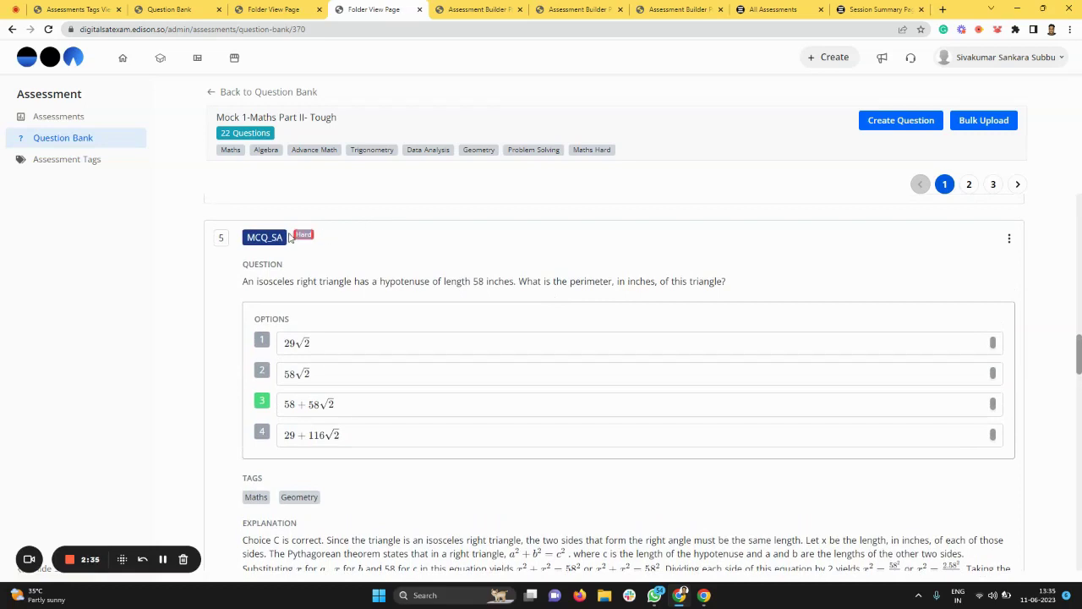
{"action": "scroll", "coordinate": [465, 328], "scroll_direction": "down", "scroll_amount": 2}
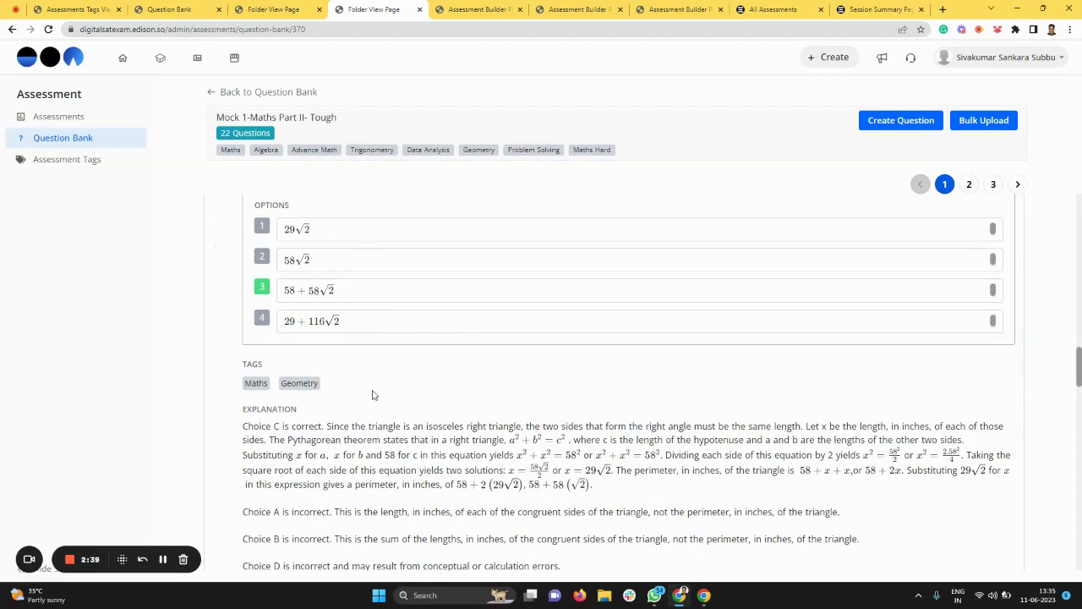
{"action": "scroll", "coordinate": [372, 394], "scroll_direction": "down", "scroll_amount": 1}
{"action": "scroll", "coordinate": [356, 391], "scroll_direction": "down", "scroll_amount": 1}
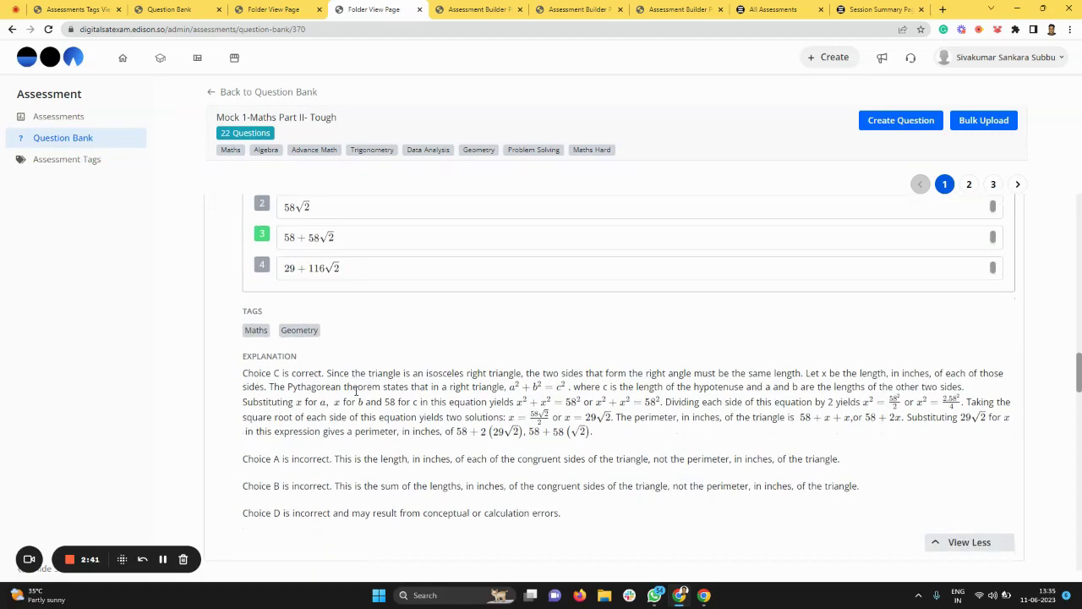
{"action": "scroll", "coordinate": [356, 391], "scroll_direction": "down", "scroll_amount": 2}
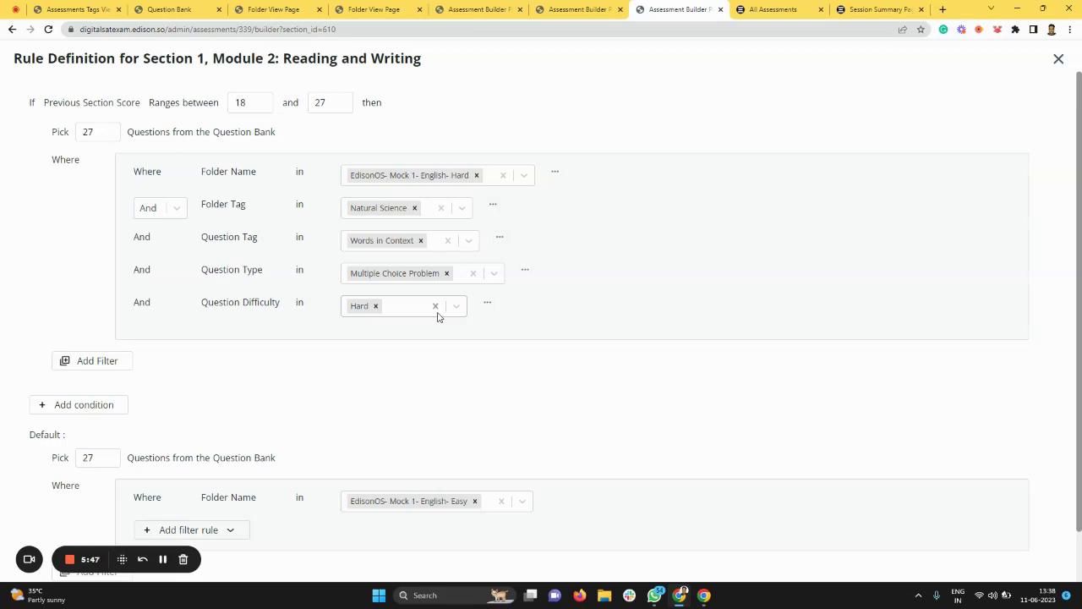
- Compare the folder tags in the Question Bank with the rule definition filters for Section 1, Module 2: Reading and Writing
{"action": "left_click", "coordinate": [168, 10]}
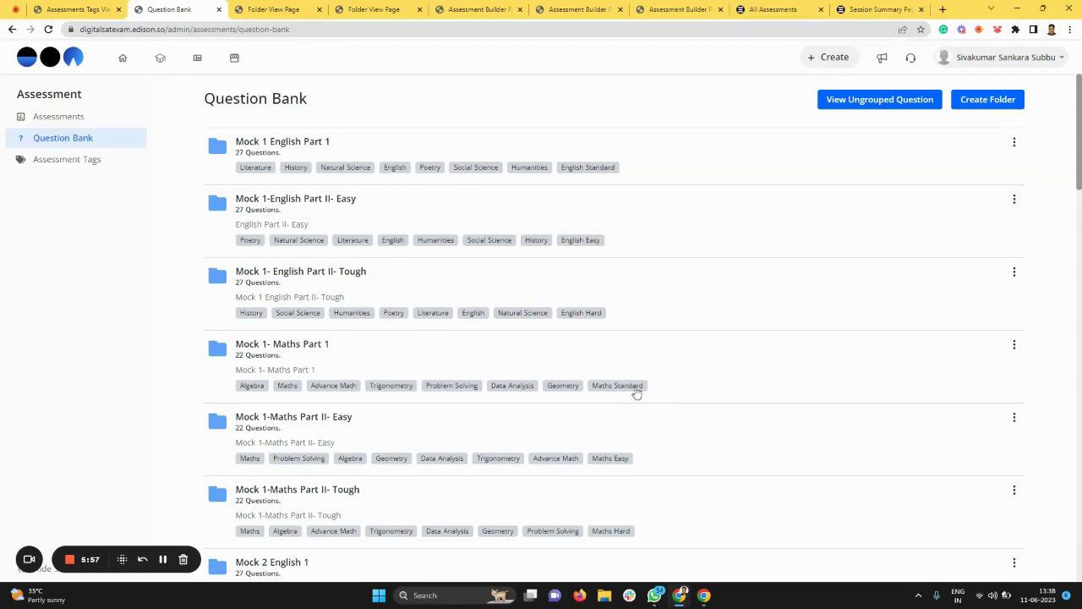
{"action": "scroll", "coordinate": [636, 390], "scroll_direction": "down", "scroll_amount": 3}
{"action": "scroll", "coordinate": [637, 388], "scroll_direction": "down", "scroll_amount": 3}
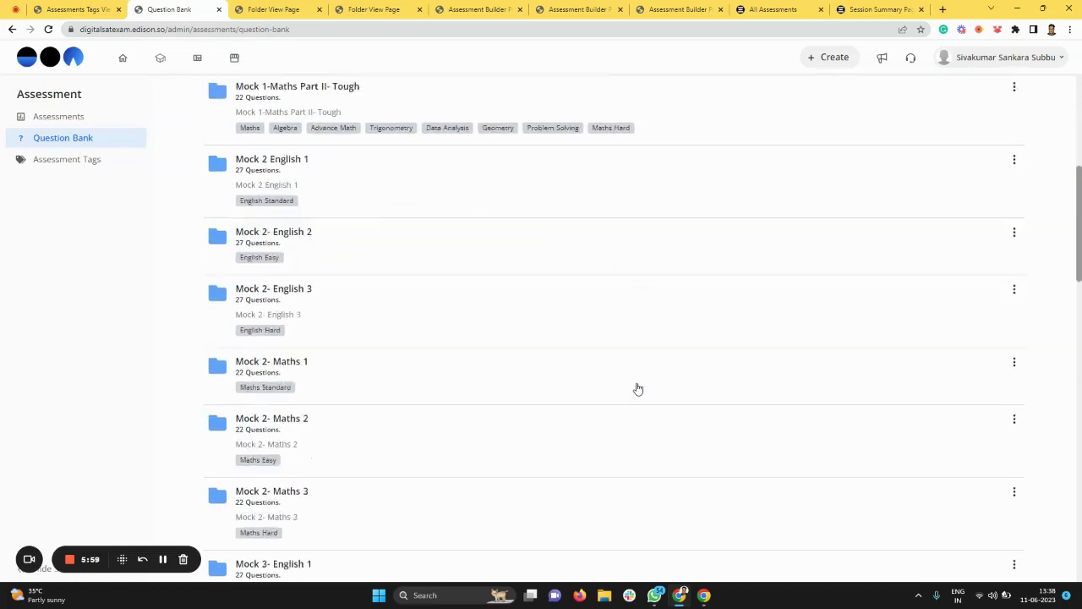
{"action": "scroll", "coordinate": [637, 387], "scroll_direction": "up", "scroll_amount": 3}
{"action": "scroll", "coordinate": [637, 387], "scroll_direction": "up", "scroll_amount": 4}
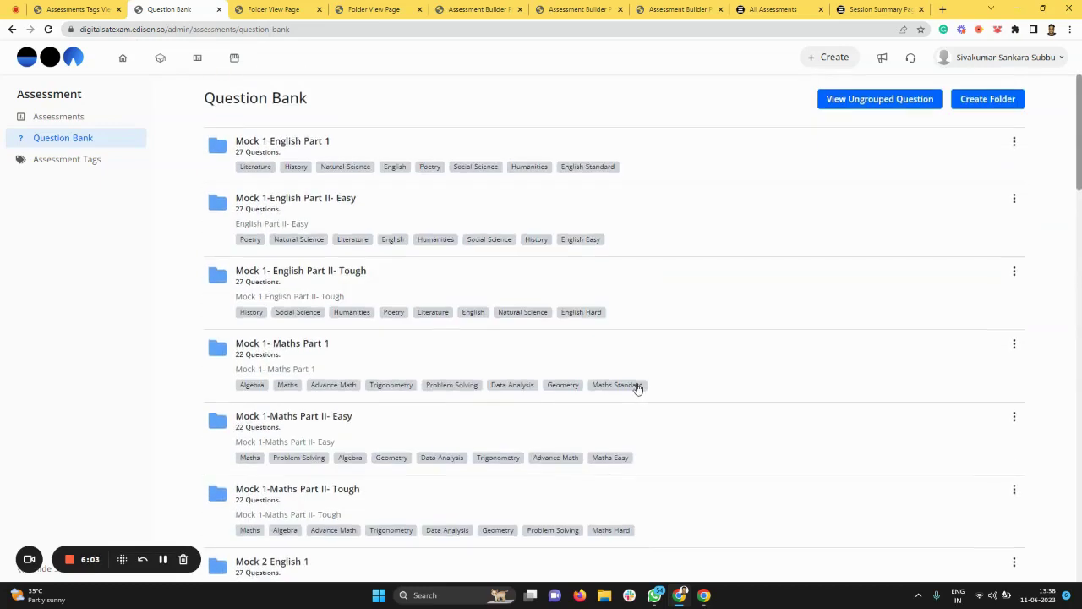
{"action": "scroll", "coordinate": [637, 387], "scroll_direction": "down", "scroll_amount": 2}
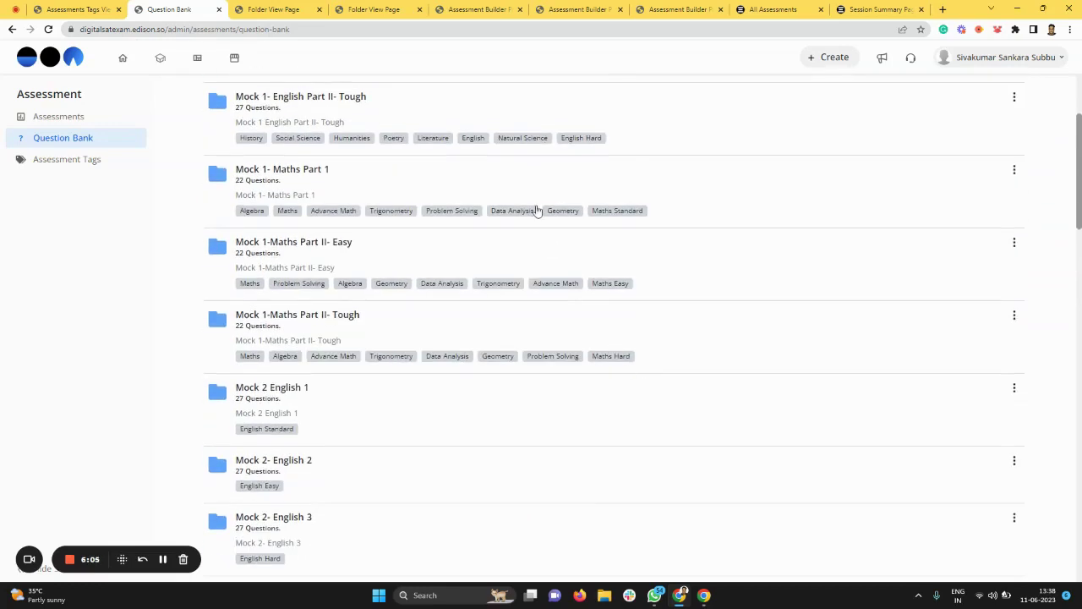
{"action": "left_click", "coordinate": [585, 17]}
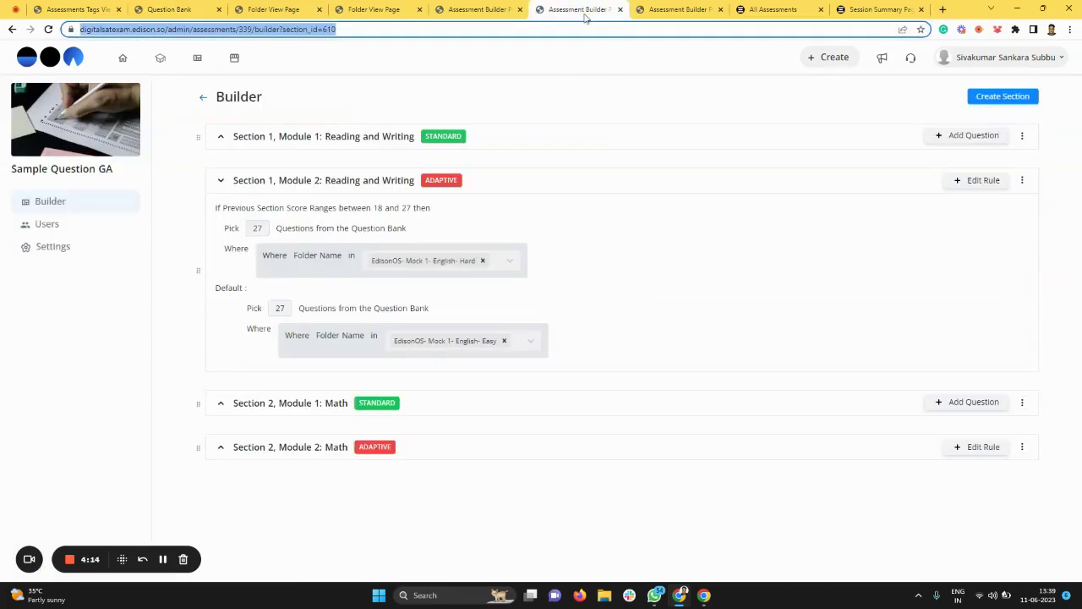
{"action": "left_click", "coordinate": [669, 12]}
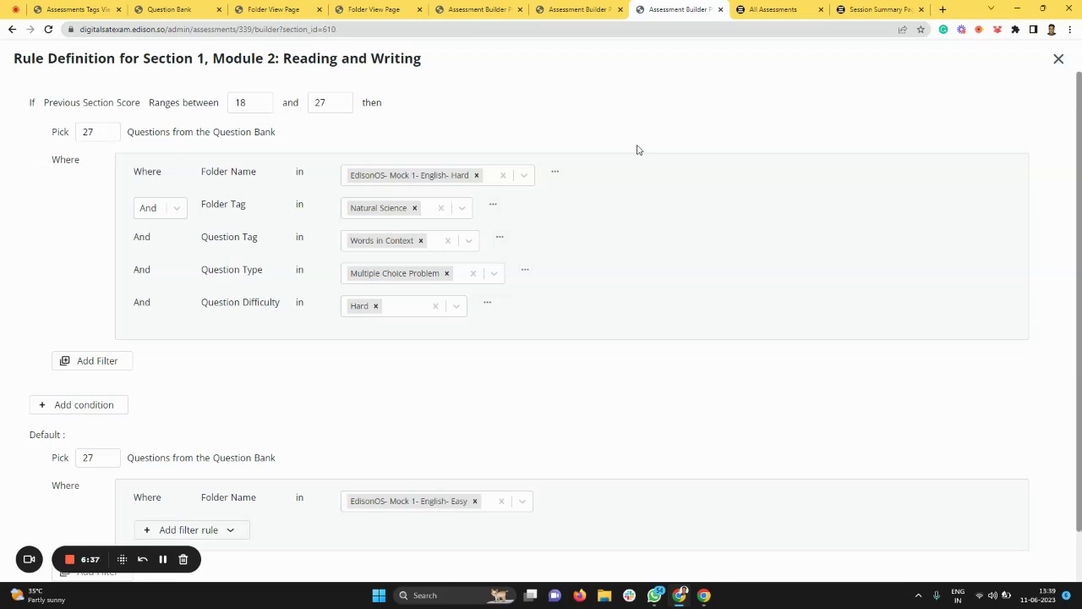
- Retake the PR Test from the learner's Assessments page and dismiss the directions for Section 1, Module 1
{"action": "left_click", "coordinate": [777, 9]}
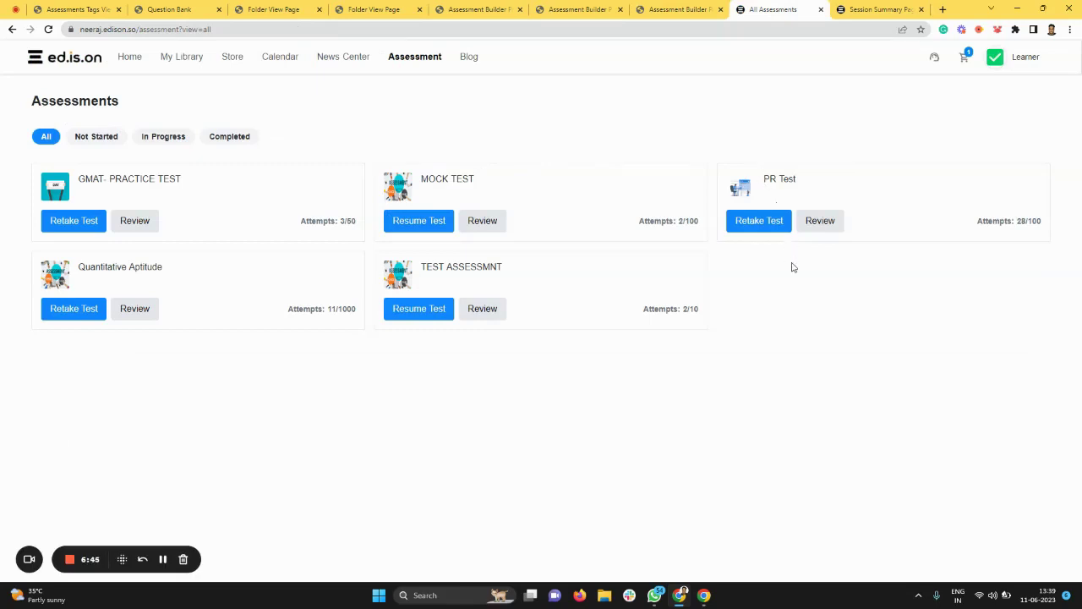
{"action": "left_click", "coordinate": [759, 221]}
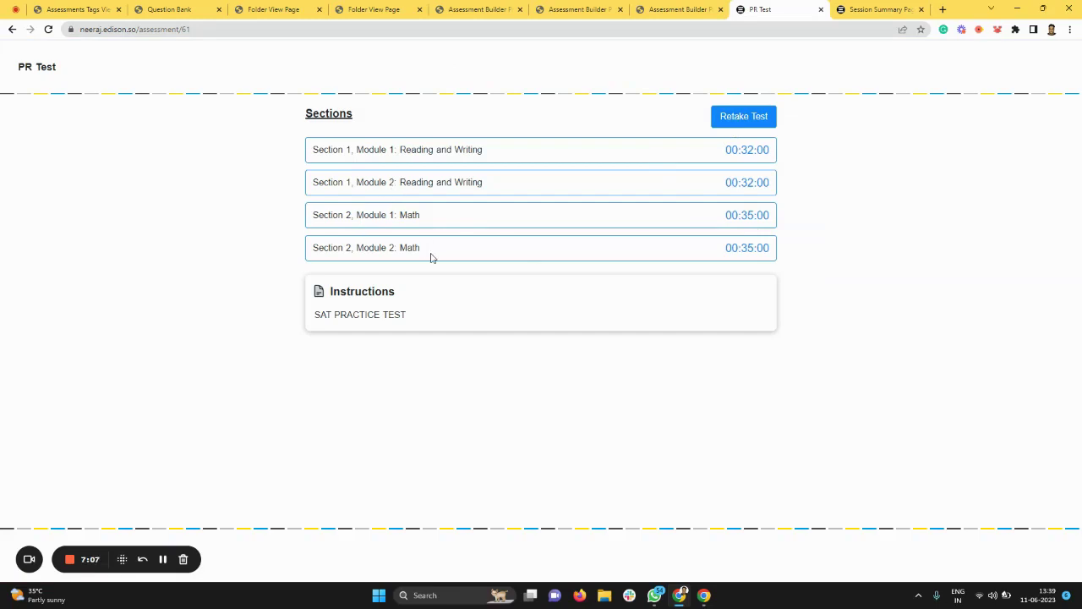
{"action": "left_click", "coordinate": [722, 115]}
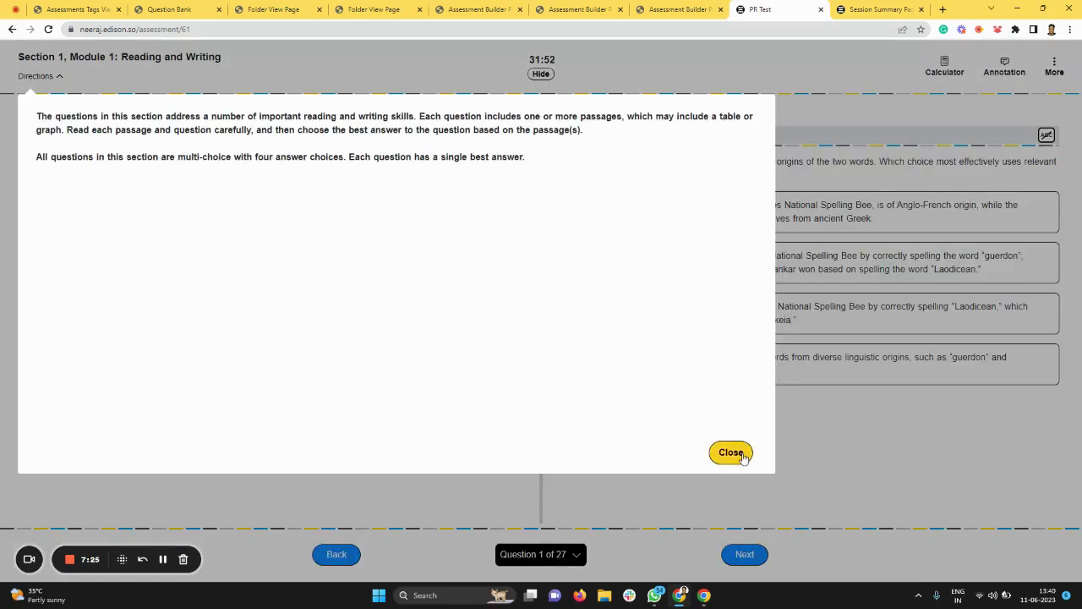
{"action": "left_click", "coordinate": [737, 455]}
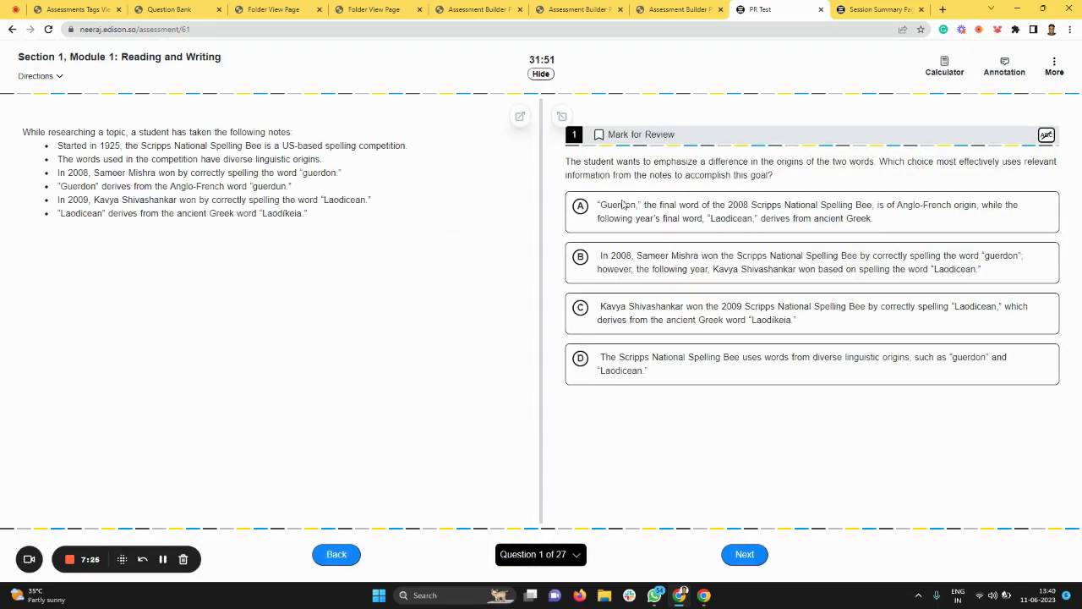
- Answer questions 1 and 2 of the Reading and Writing module with choice A and advance to question 3
{"action": "left_click", "coordinate": [587, 208]}
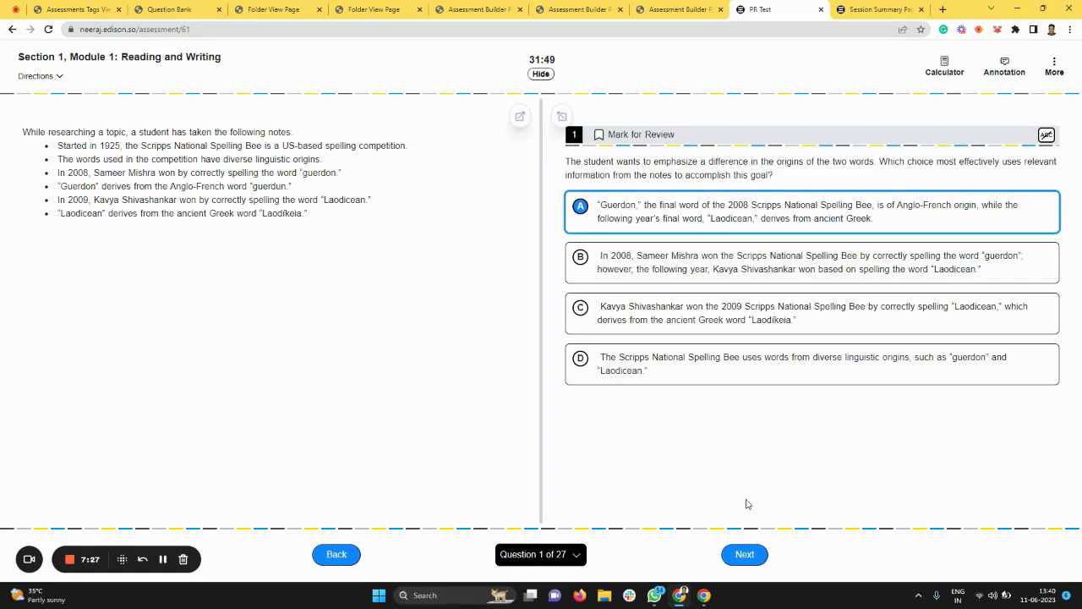
{"action": "left_click", "coordinate": [744, 551]}
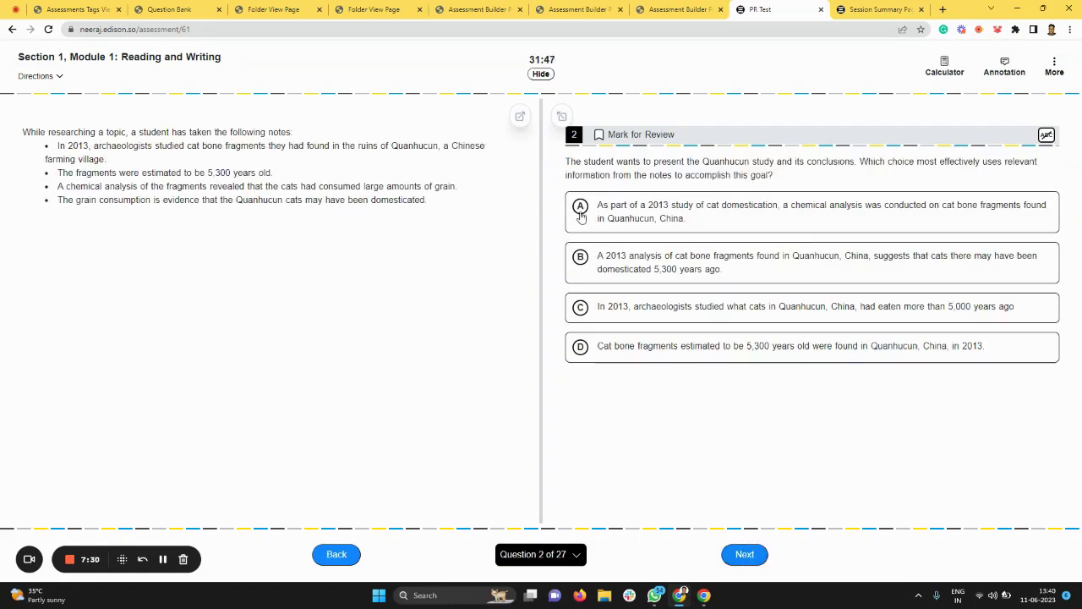
{"action": "left_click", "coordinate": [581, 215]}
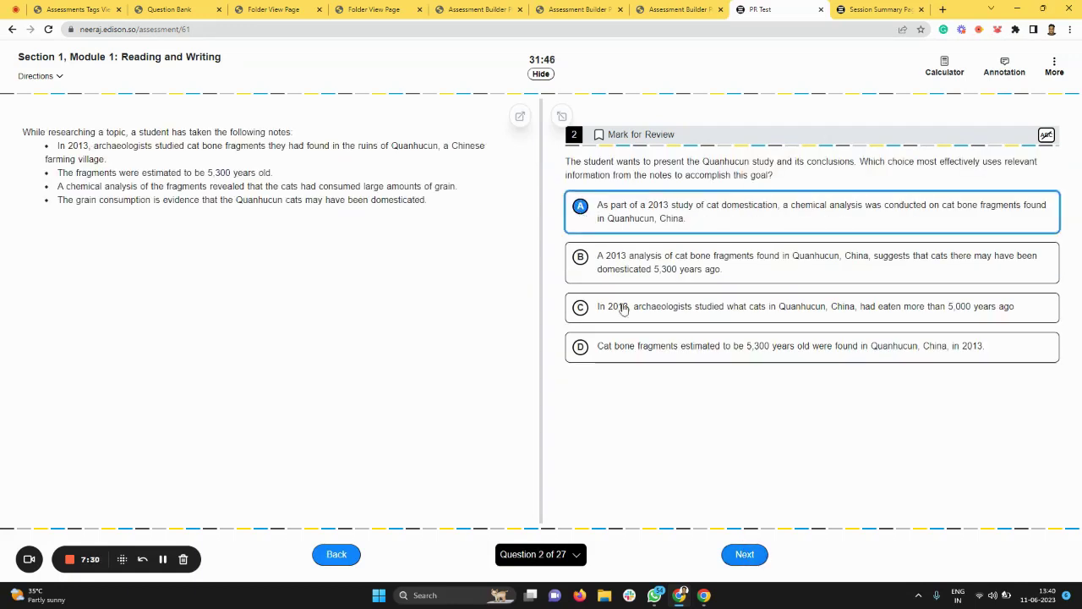
{"action": "left_click", "coordinate": [747, 563]}
- Jump to question 5, mark it for review and answer it with choice A, "Still,"
{"action": "left_click", "coordinate": [572, 555]}
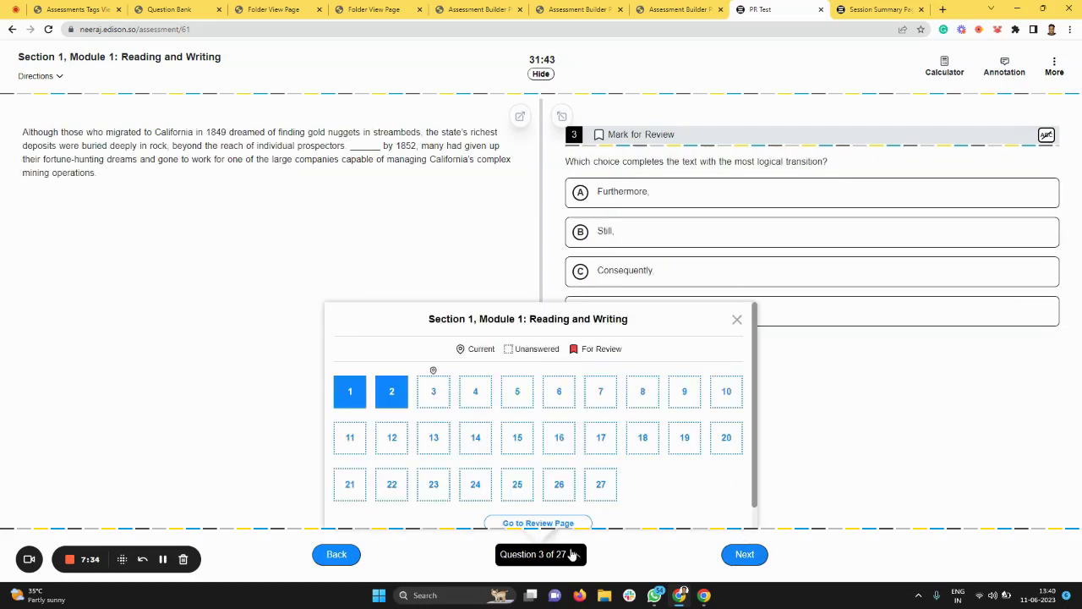
{"action": "left_click", "coordinate": [518, 389]}
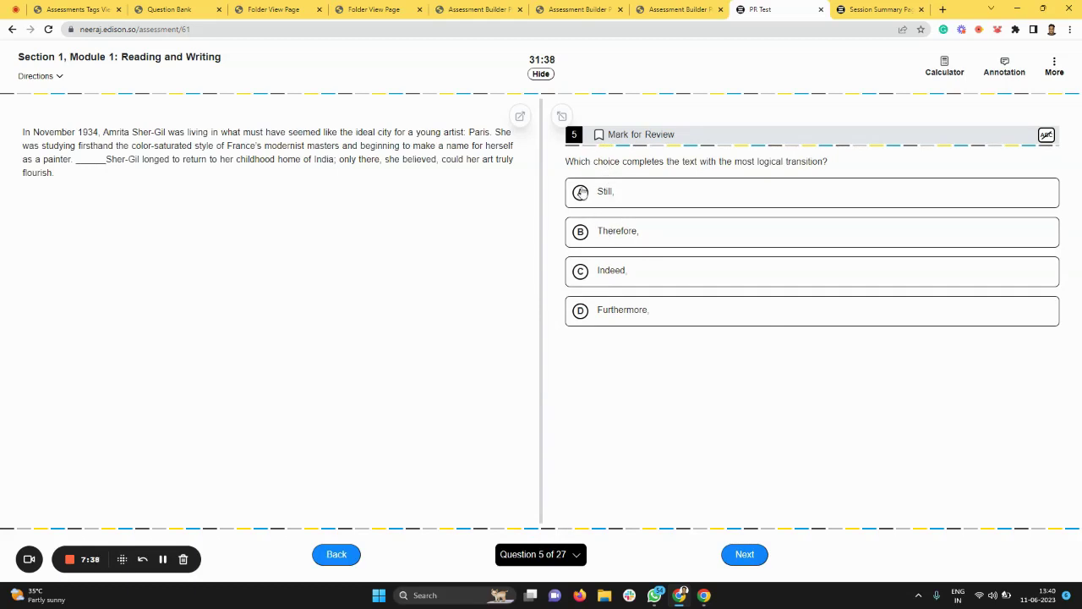
{"action": "left_click", "coordinate": [600, 134]}
{"action": "left_click", "coordinate": [582, 192]}
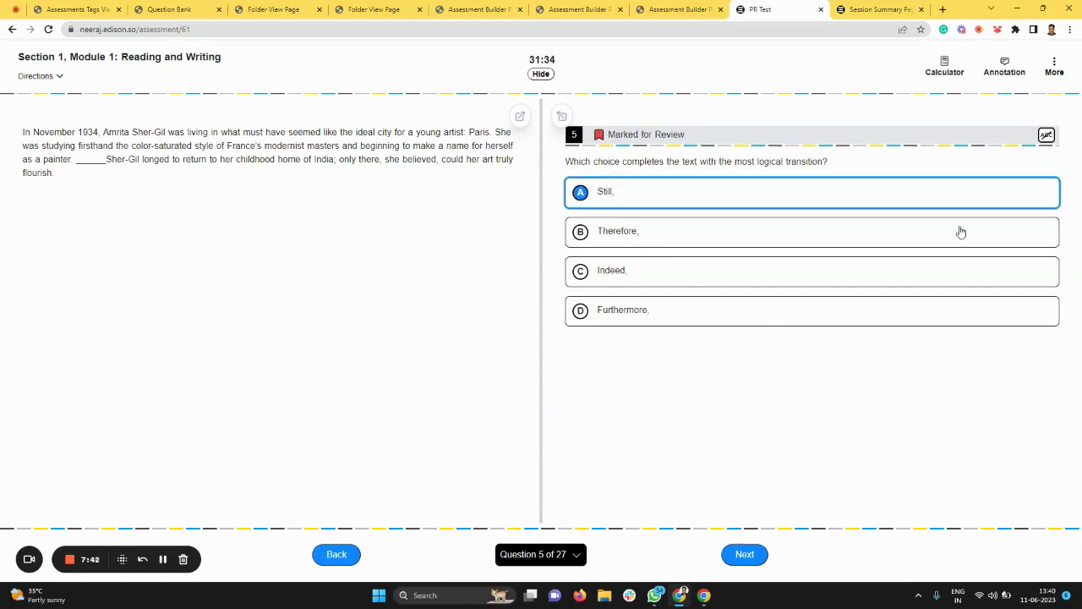
- Turn on answer elimination for question 5 and cross out choices B, C and D
{"action": "left_click", "coordinate": [1046, 135]}
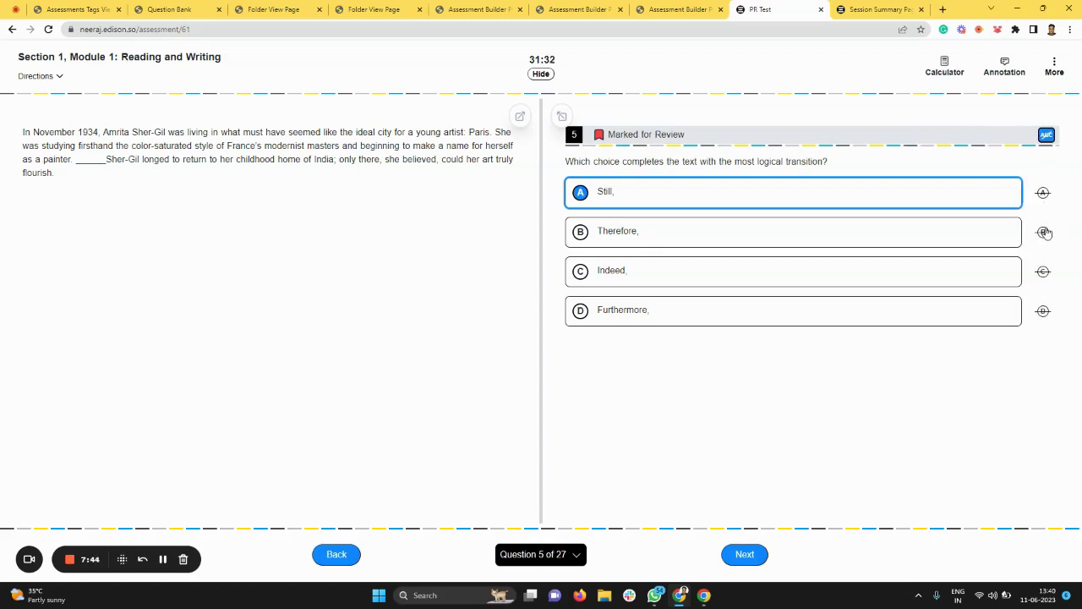
{"action": "left_click", "coordinate": [1042, 232]}
{"action": "left_click", "coordinate": [1044, 272]}
{"action": "left_click", "coordinate": [1048, 308]}
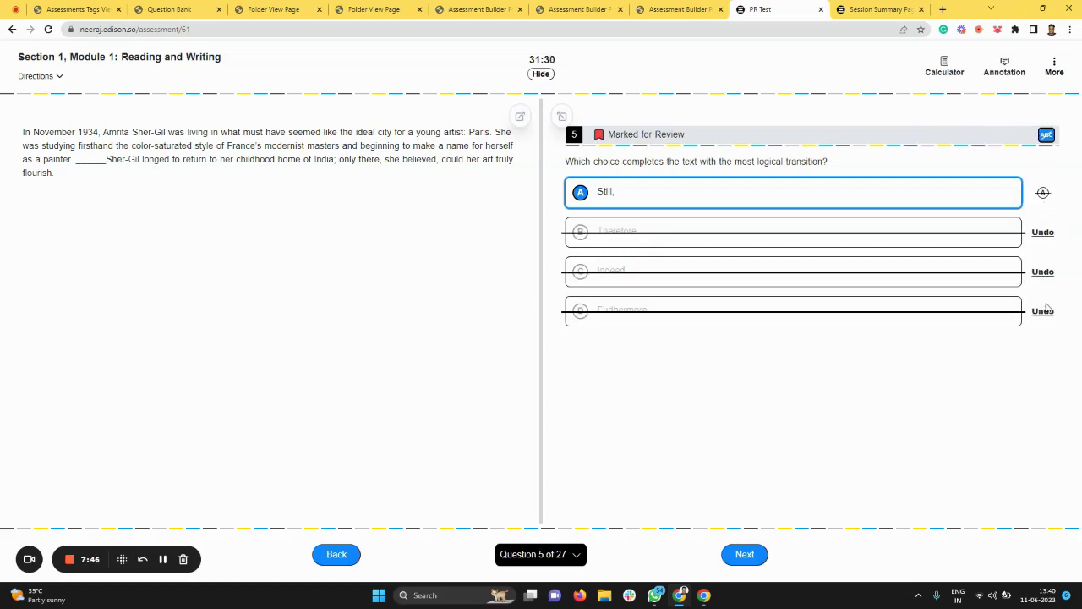
- Jump to question 27, answer it with choice D, "Concerning", and finish Section 1, Module 1
{"action": "left_click", "coordinate": [566, 554]}
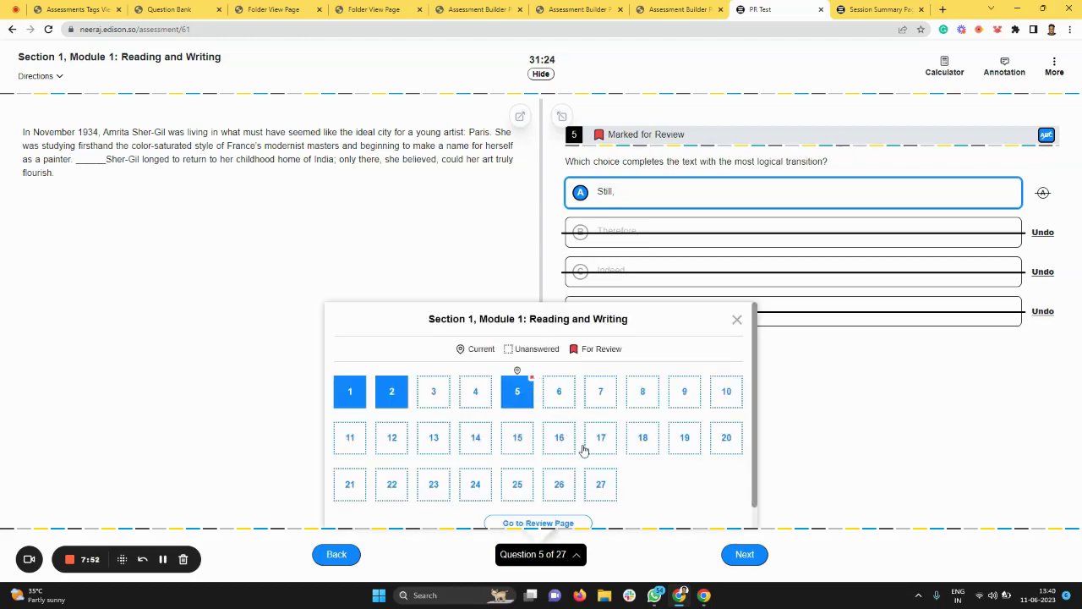
{"action": "left_click", "coordinate": [599, 487]}
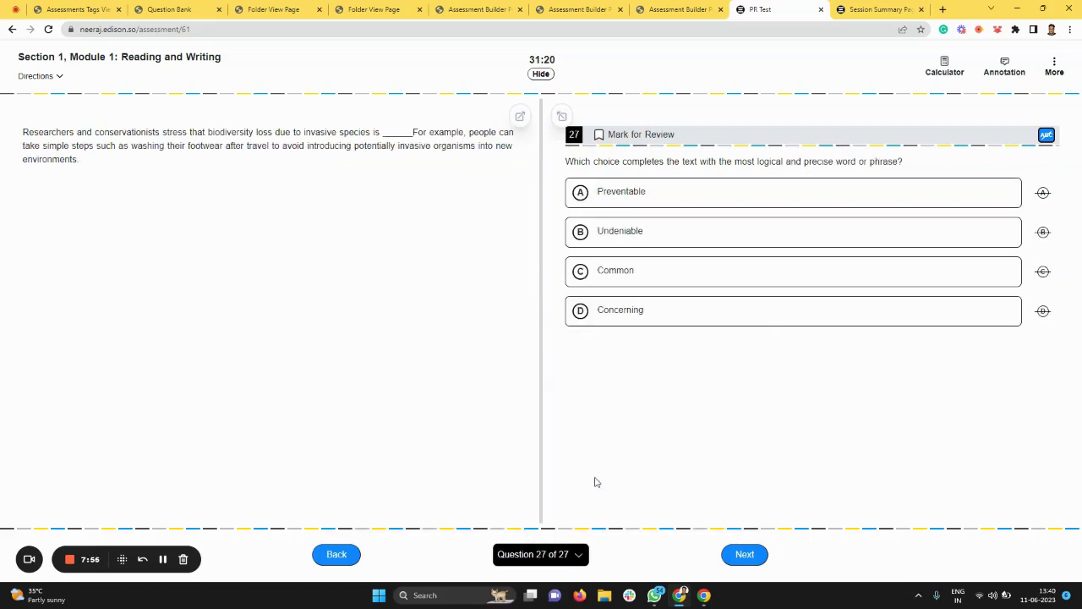
{"action": "left_click", "coordinate": [578, 314]}
{"action": "left_click", "coordinate": [744, 553]}
{"action": "left_click", "coordinate": [745, 555]}
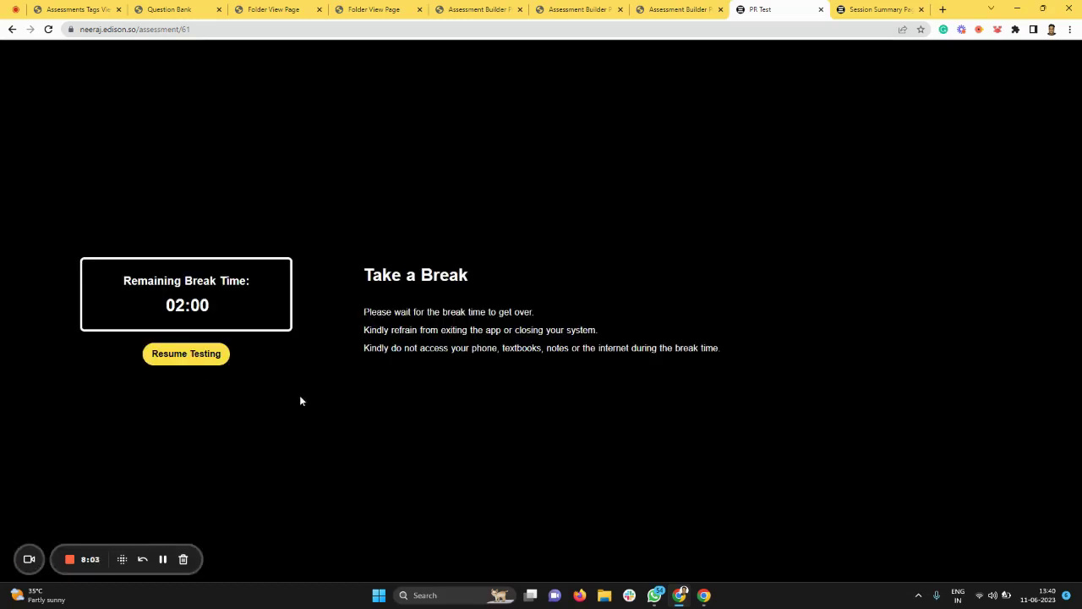
- Resume testing from the break, answer question 27 of Section 1, Module 2 with choice A, "delegate", and finish the module
{"action": "left_click", "coordinate": [197, 354]}
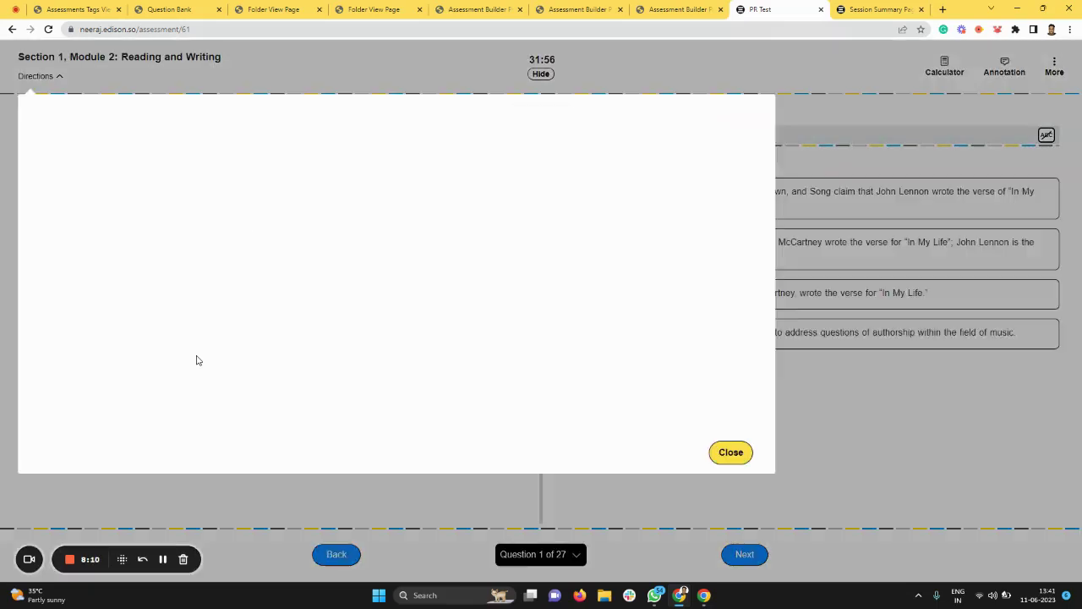
{"action": "left_click", "coordinate": [730, 452]}
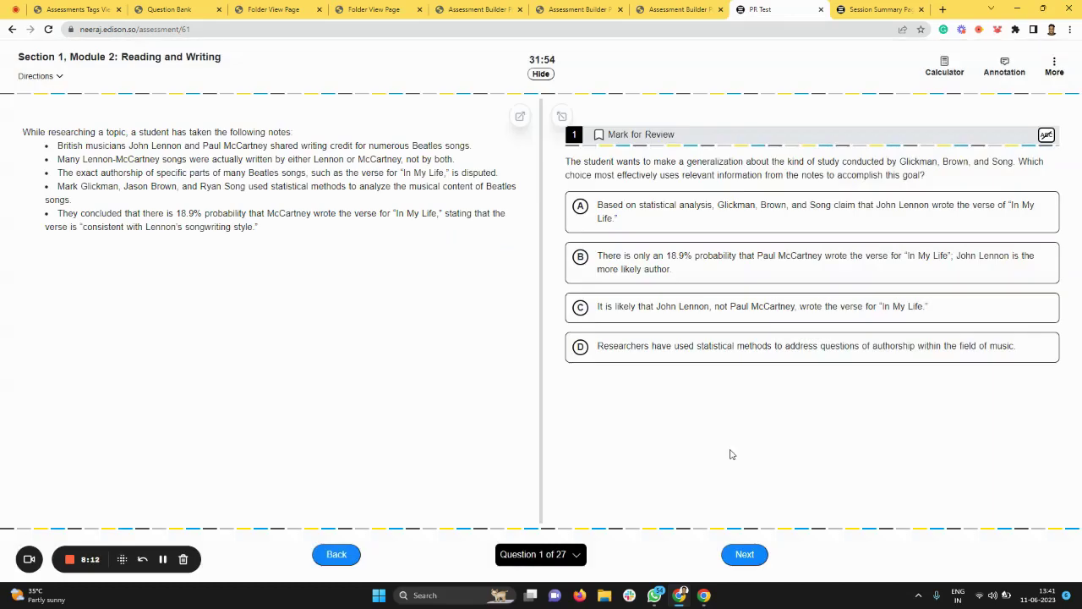
{"action": "left_click", "coordinate": [581, 555]}
{"action": "left_click", "coordinate": [597, 486]}
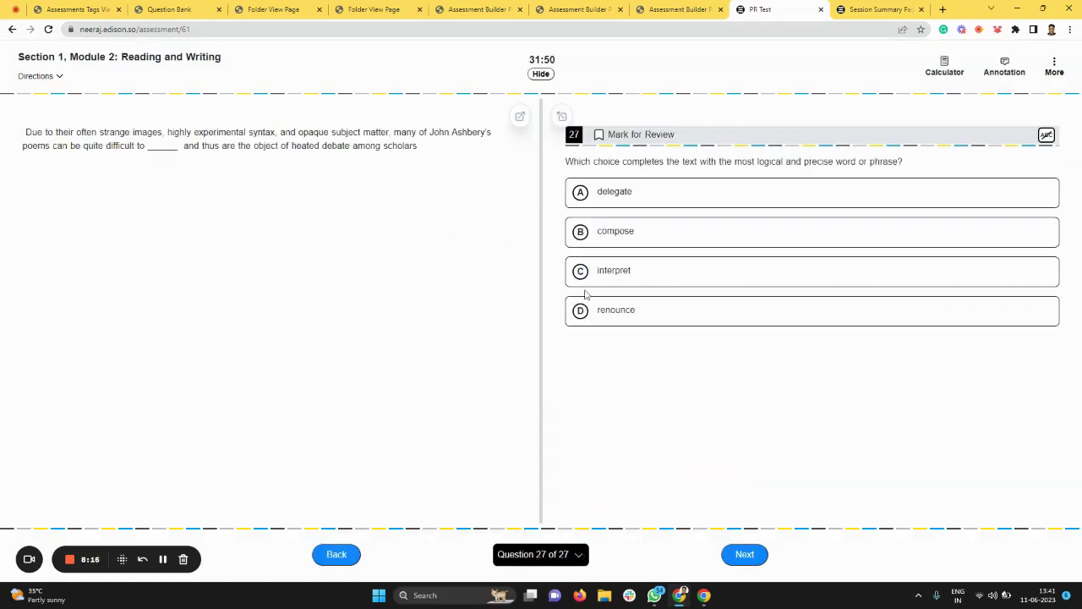
{"action": "left_click", "coordinate": [580, 194]}
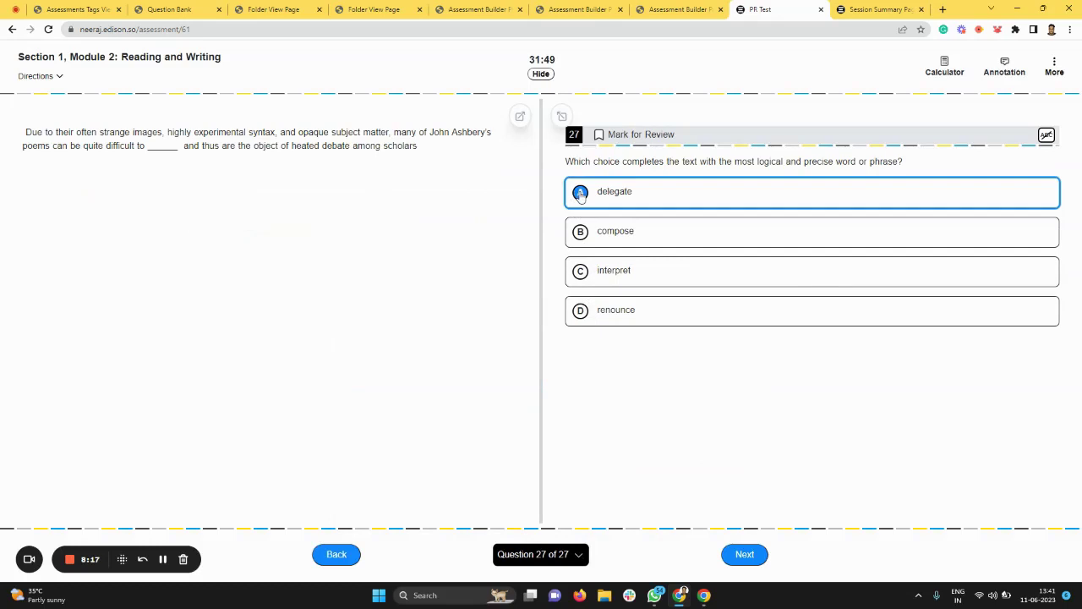
{"action": "left_click", "coordinate": [743, 555]}
{"action": "left_click", "coordinate": [744, 555]}
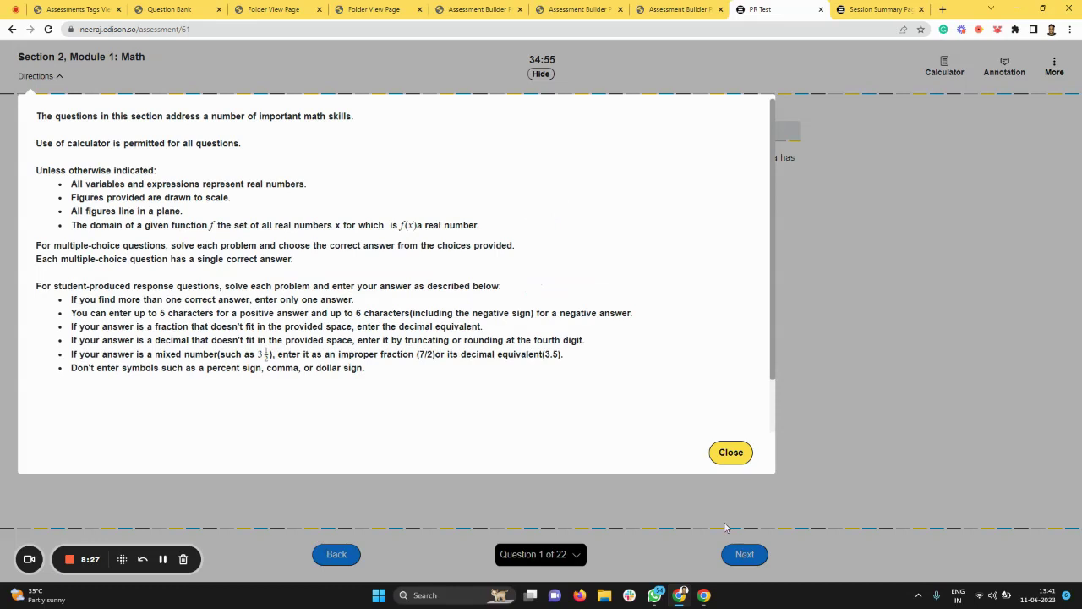
- Dismiss the directions for Section 2, Module 1: Math, enter 123 as the answer to question 1 and advance to question 2
{"action": "left_click", "coordinate": [730, 452]}
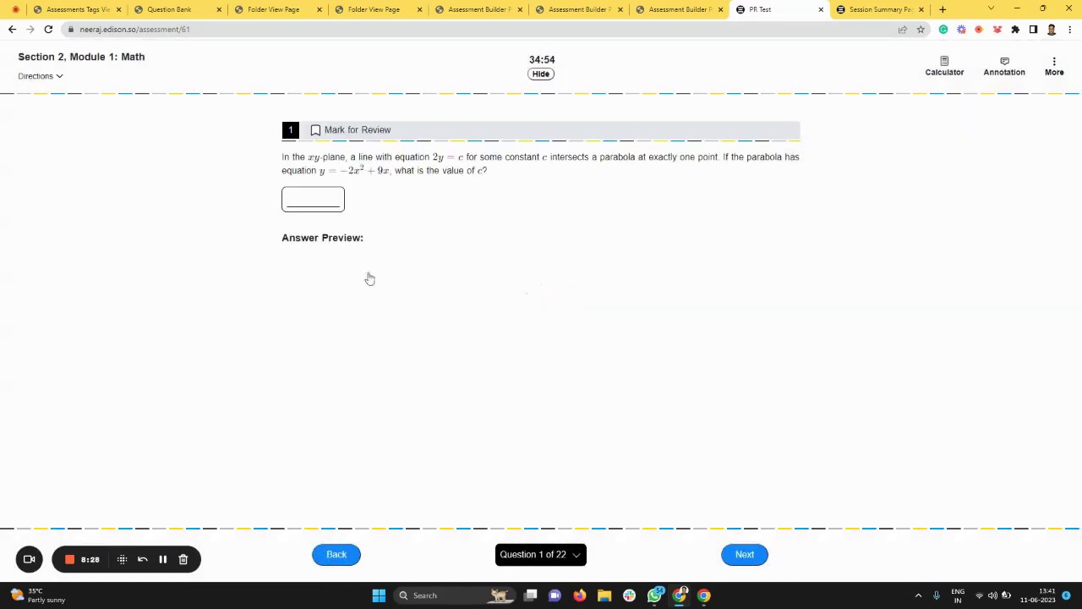
{"action": "left_click", "coordinate": [312, 204]}
{"action": "type", "text": "123"}
{"action": "left_click", "coordinate": [744, 552]}
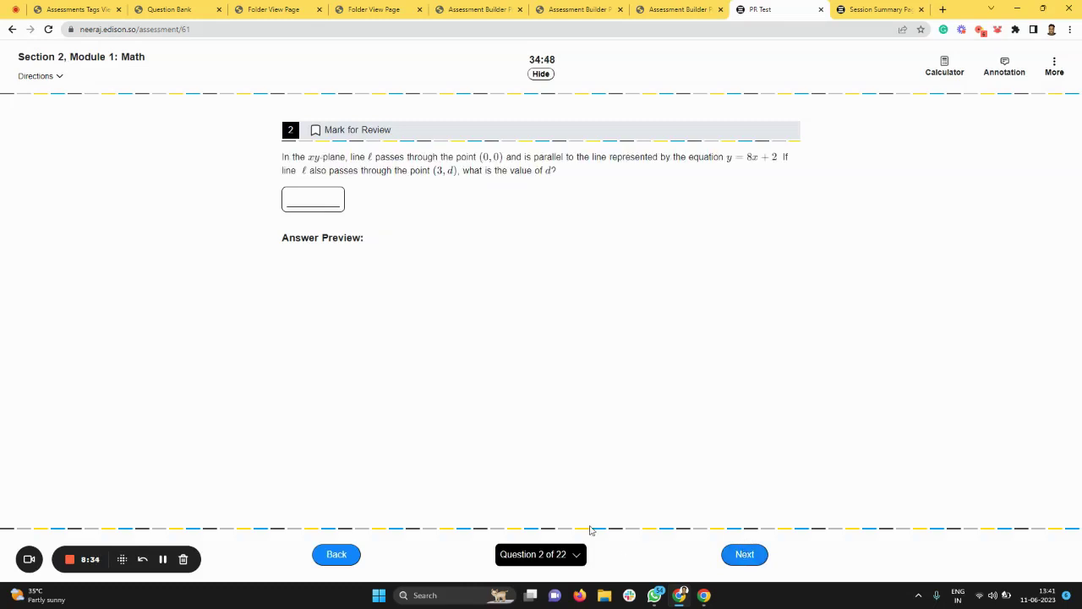
- Jump to question 22, answer it with the choice A frequency table and finish Section 2, Module 1: Math
{"action": "left_click", "coordinate": [564, 555]}
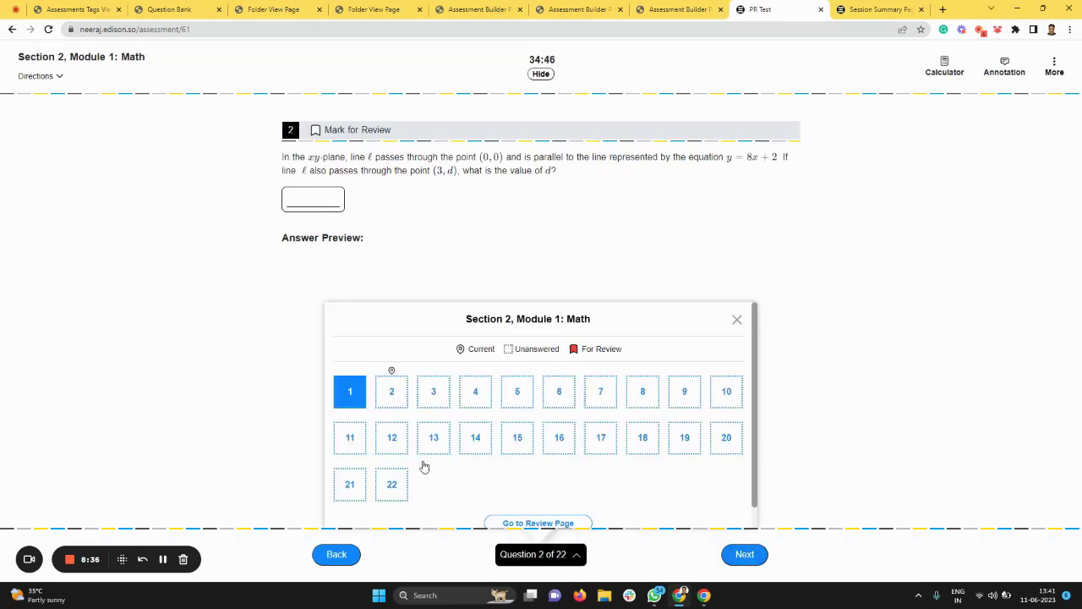
{"action": "left_click", "coordinate": [402, 493]}
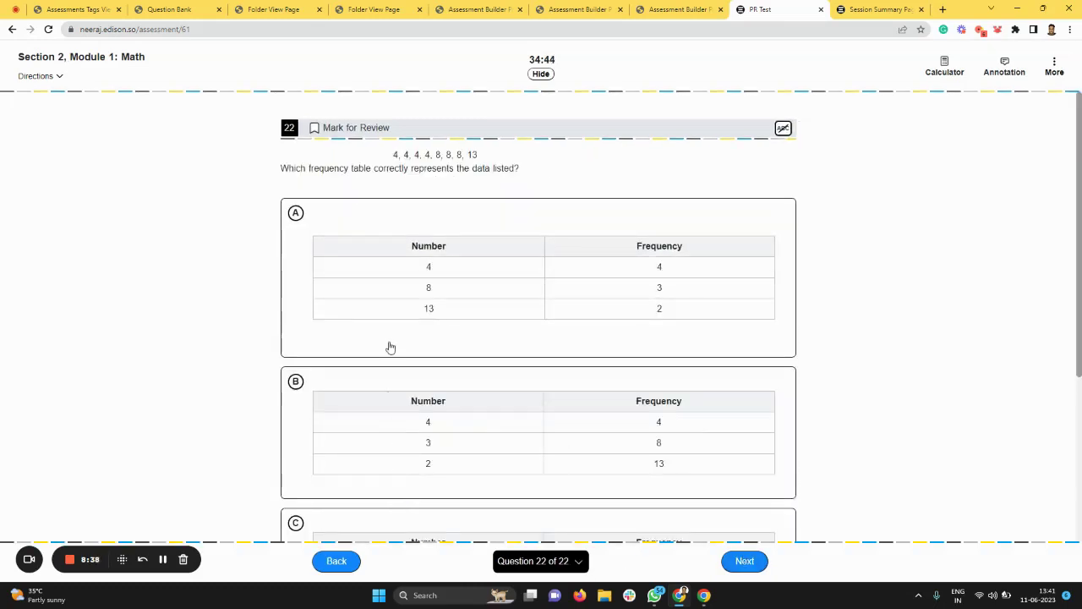
{"action": "left_click", "coordinate": [295, 222]}
{"action": "scroll", "coordinate": [522, 343], "scroll_direction": "down", "scroll_amount": 3}
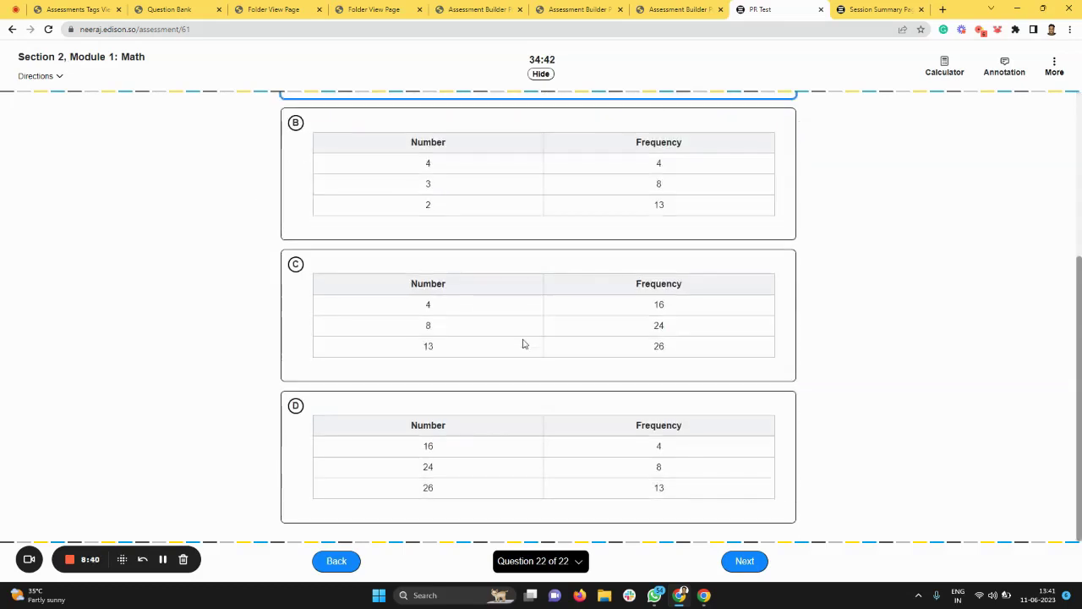
{"action": "left_click", "coordinate": [745, 561]}
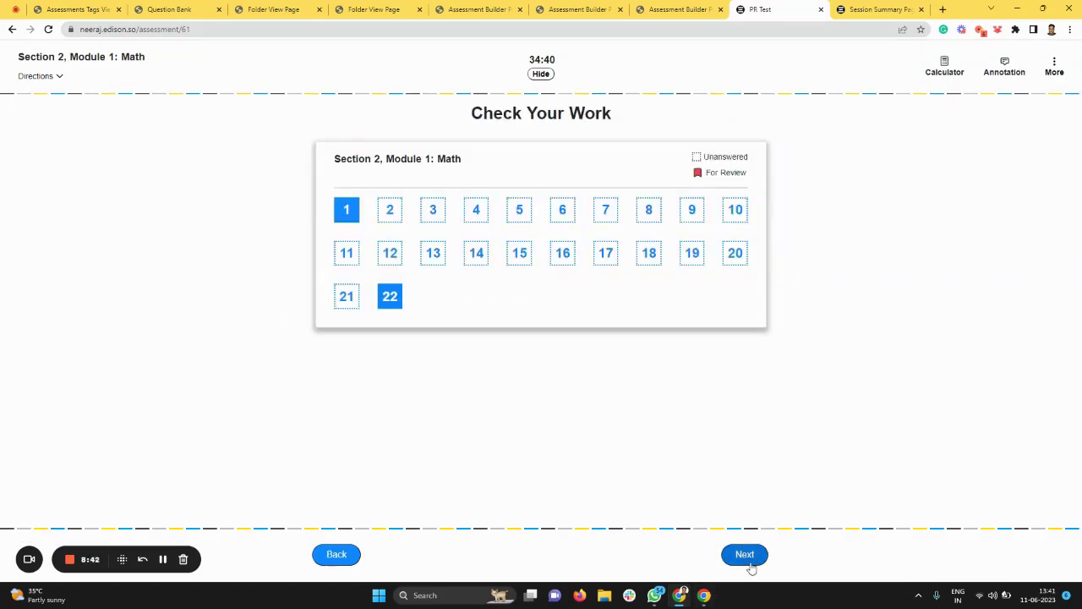
{"action": "left_click", "coordinate": [749, 564]}
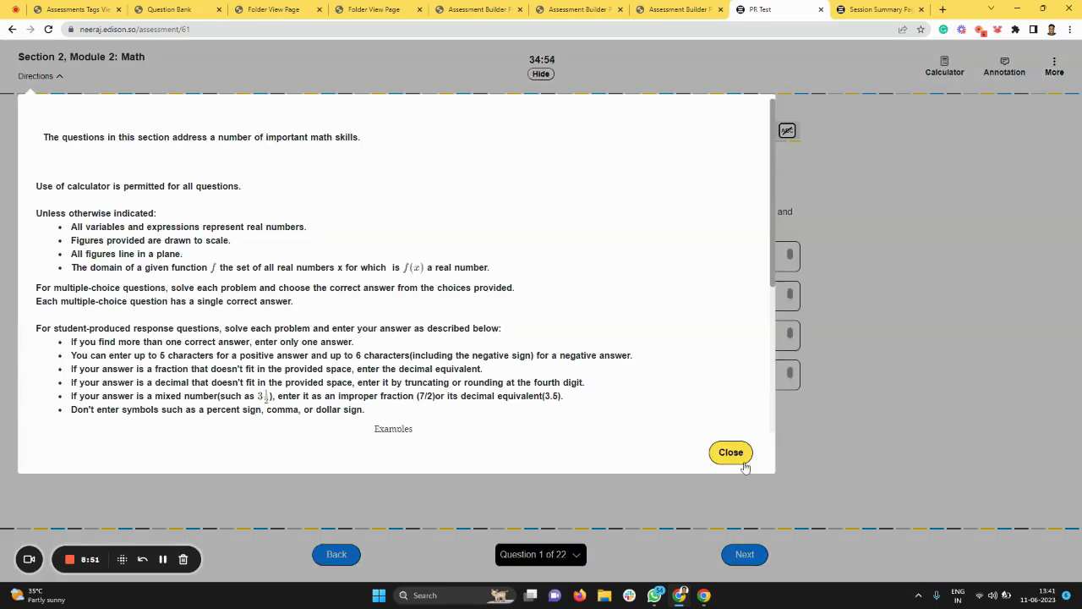
- Dismiss the directions for Section 2, Module 2: Math and answer question 1 with choice A, 48/73
{"action": "left_click", "coordinate": [739, 462]}
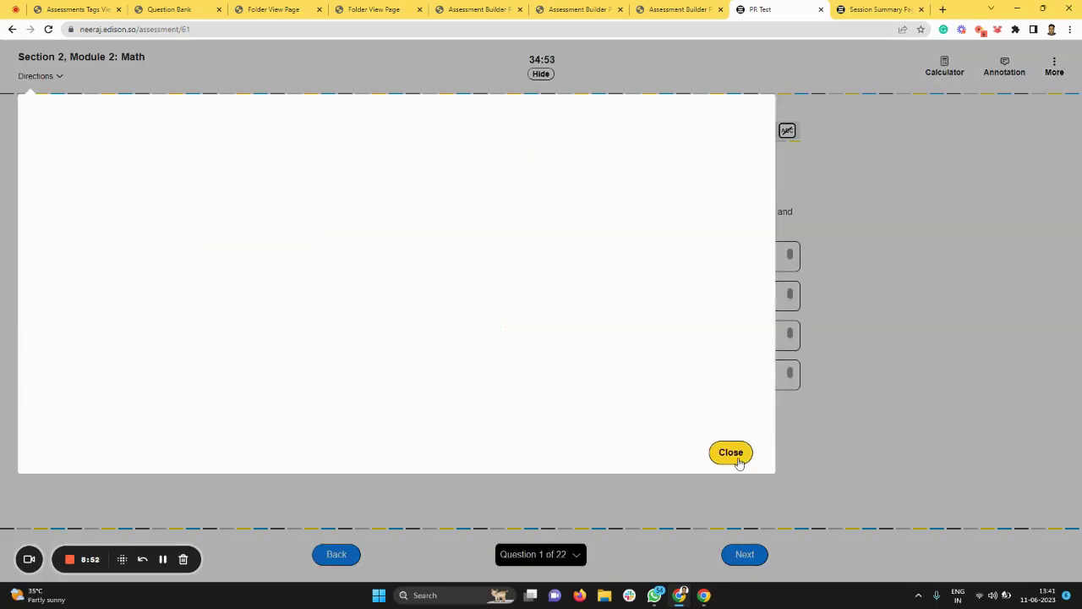
{"action": "left_click", "coordinate": [297, 257]}
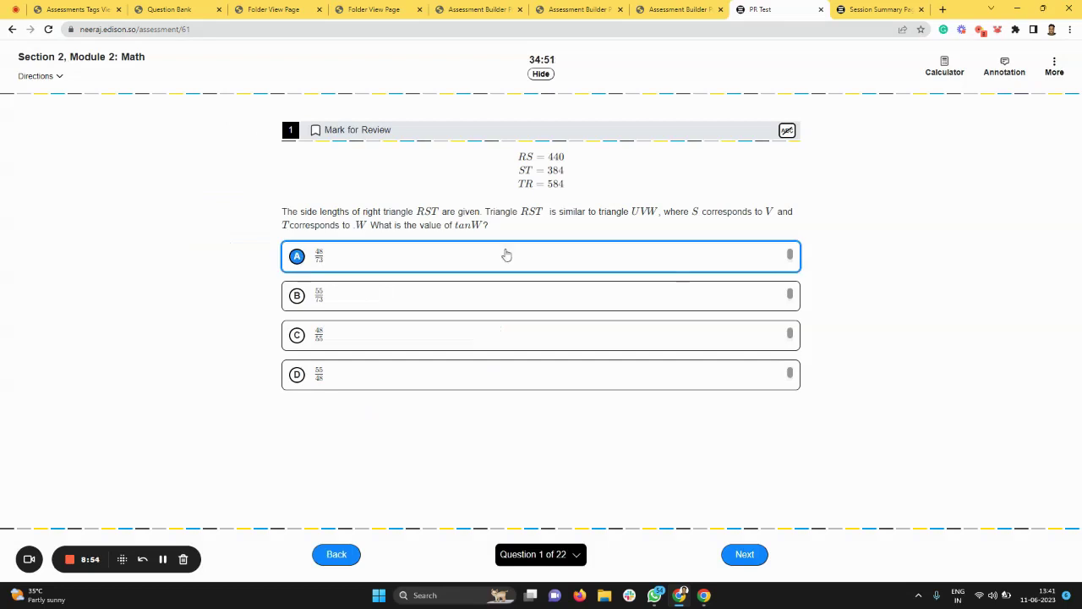
- View the built-in graphing calculator with its on-screen keypad expanded, and close the calculator
{"action": "left_click", "coordinate": [945, 66]}
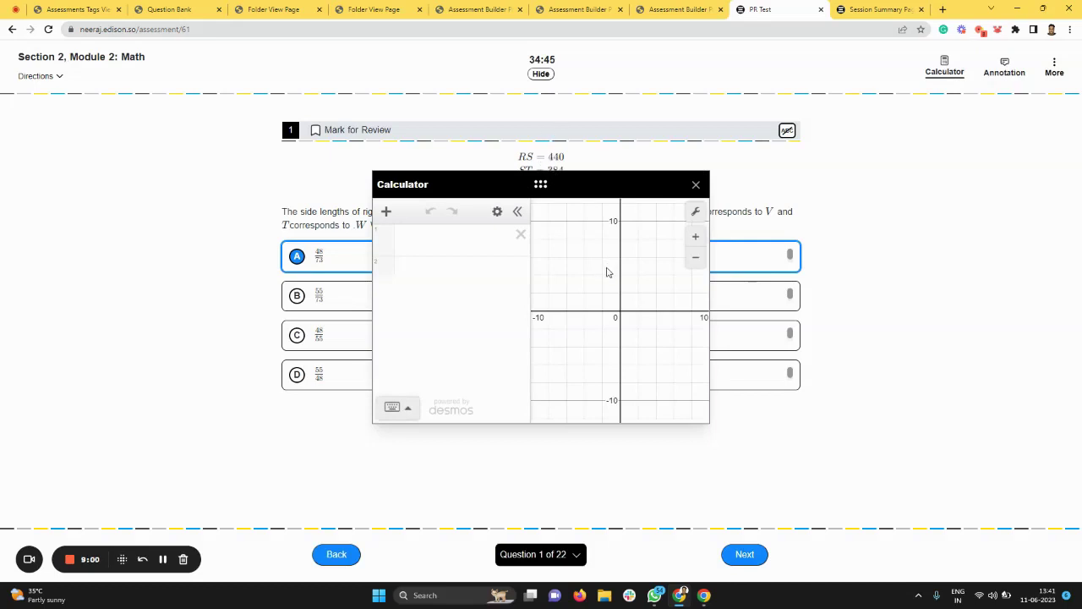
{"action": "left_click", "coordinate": [413, 414]}
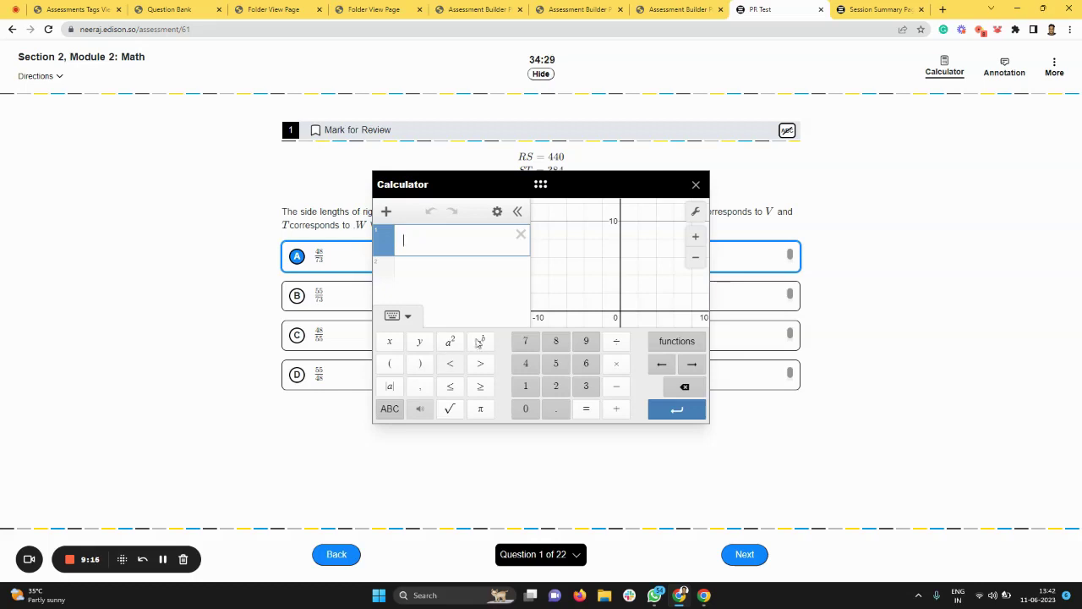
{"action": "left_click", "coordinate": [697, 184]}
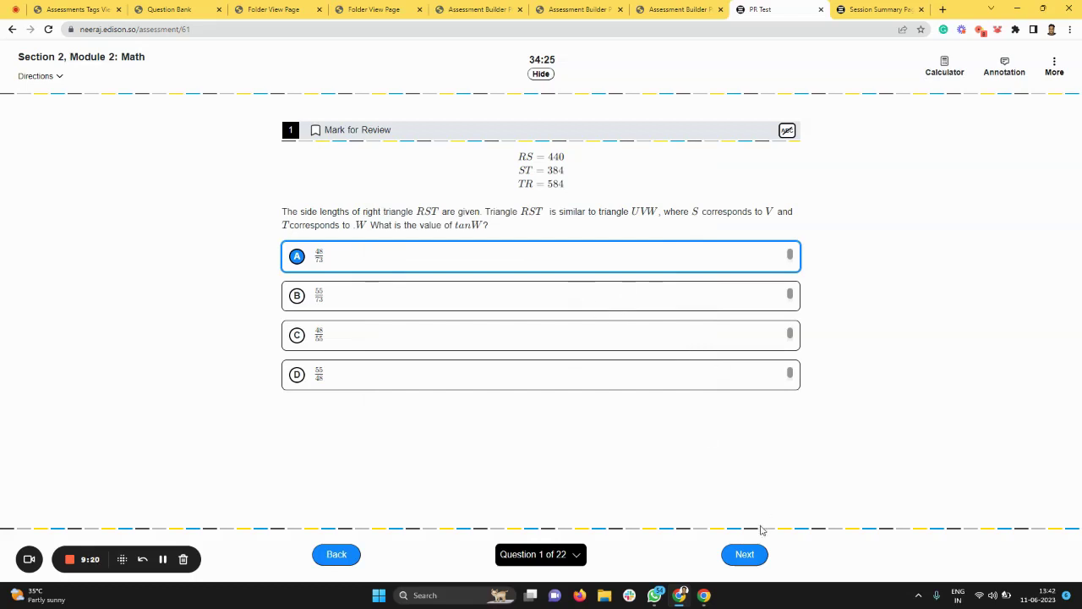
- Answer question 2 with choice C and question 22 with choice A, 71, and finish Section 2, Module 2: Math
{"action": "left_click", "coordinate": [746, 553]}
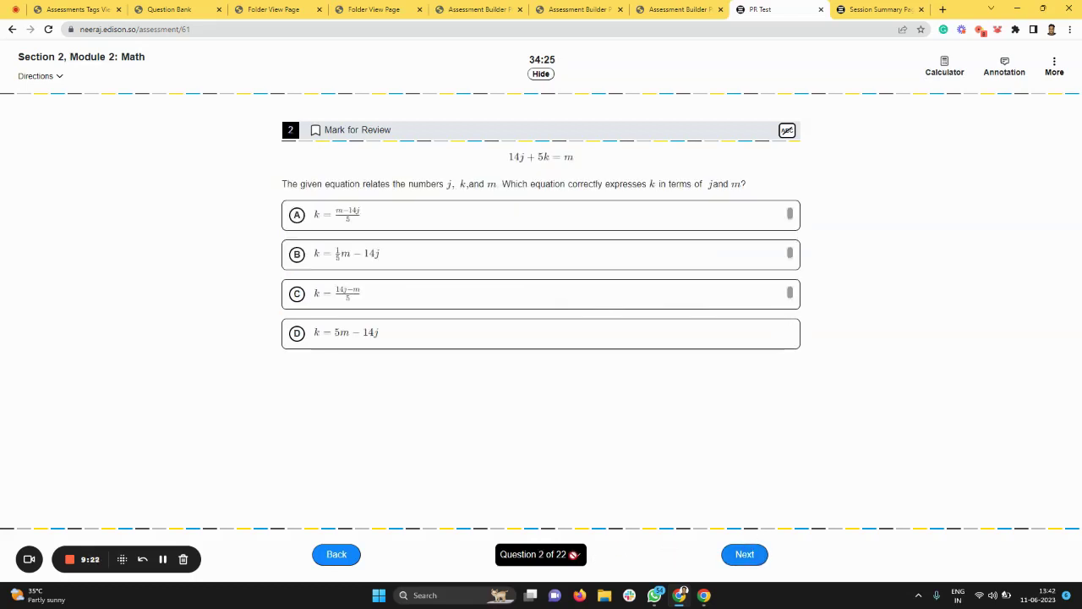
{"action": "left_click", "coordinate": [298, 295]}
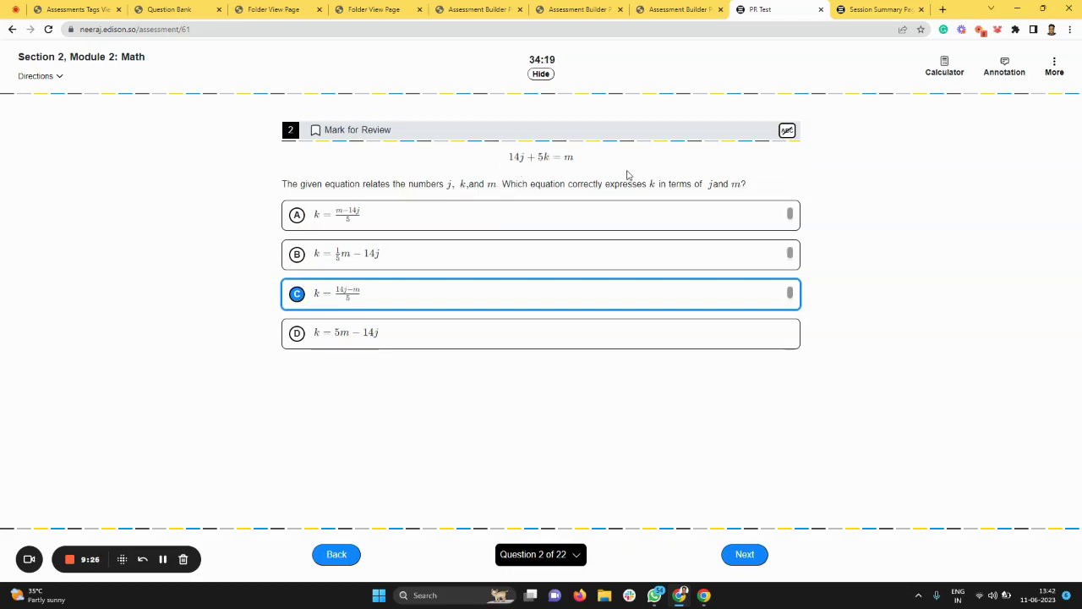
{"action": "left_click", "coordinate": [570, 555]}
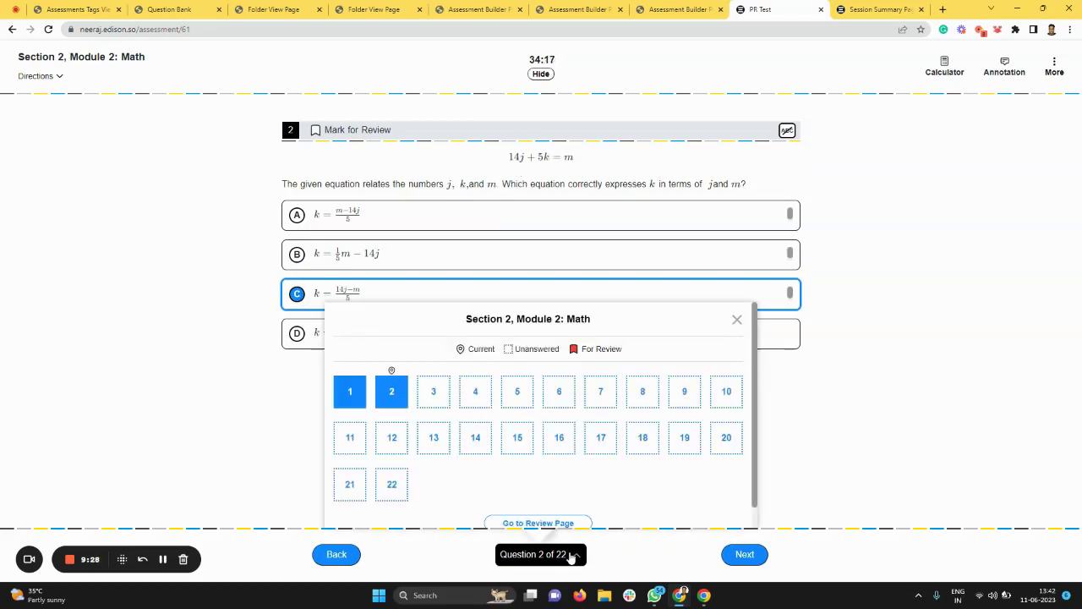
{"action": "left_click", "coordinate": [391, 484]}
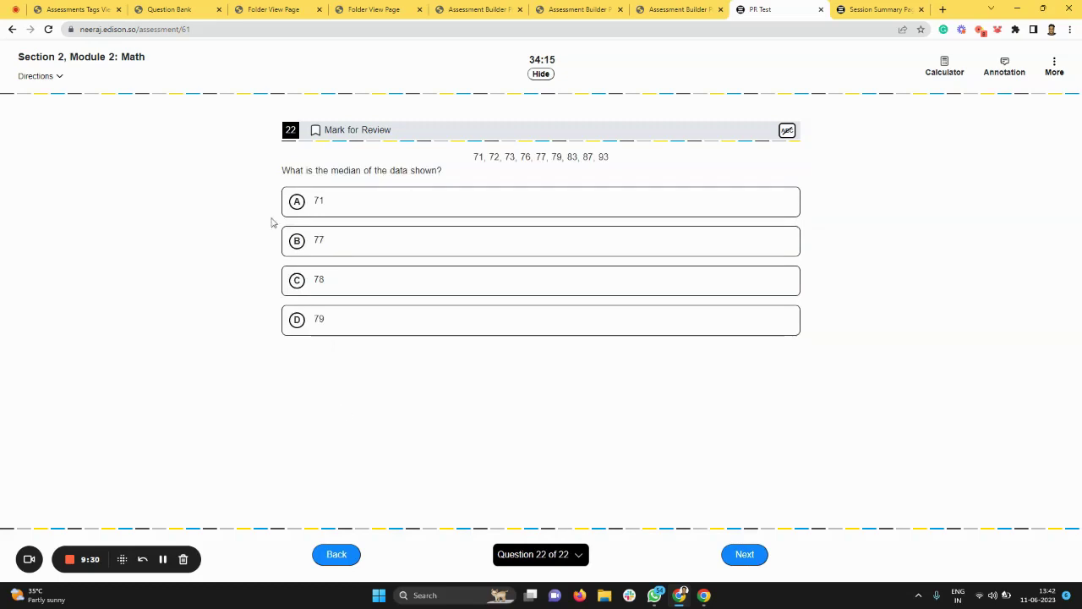
{"action": "left_click", "coordinate": [296, 205]}
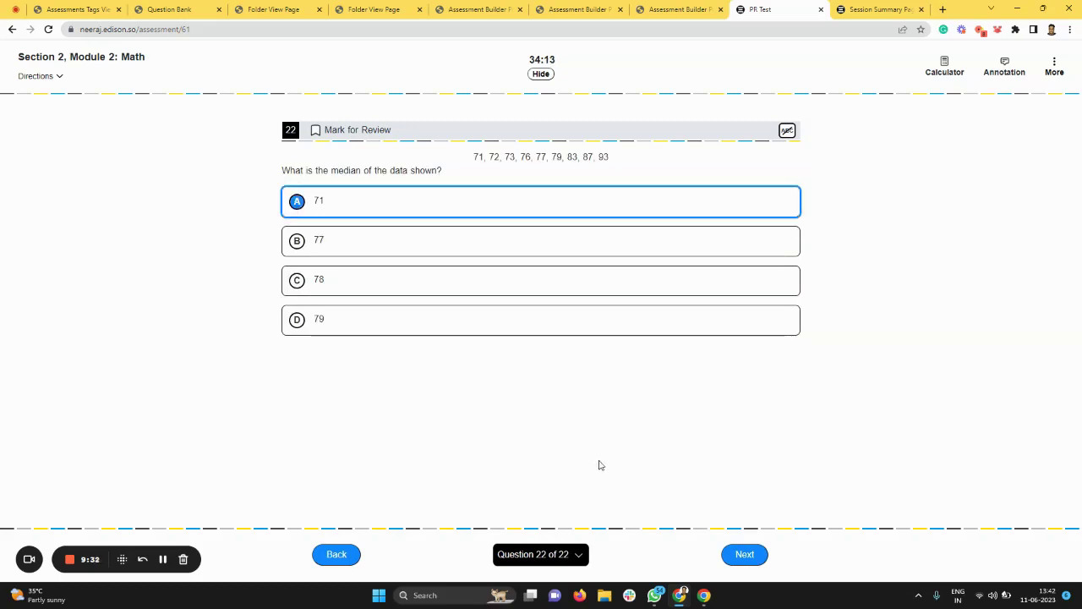
{"action": "left_click", "coordinate": [744, 554]}
{"action": "left_click", "coordinate": [745, 554]}
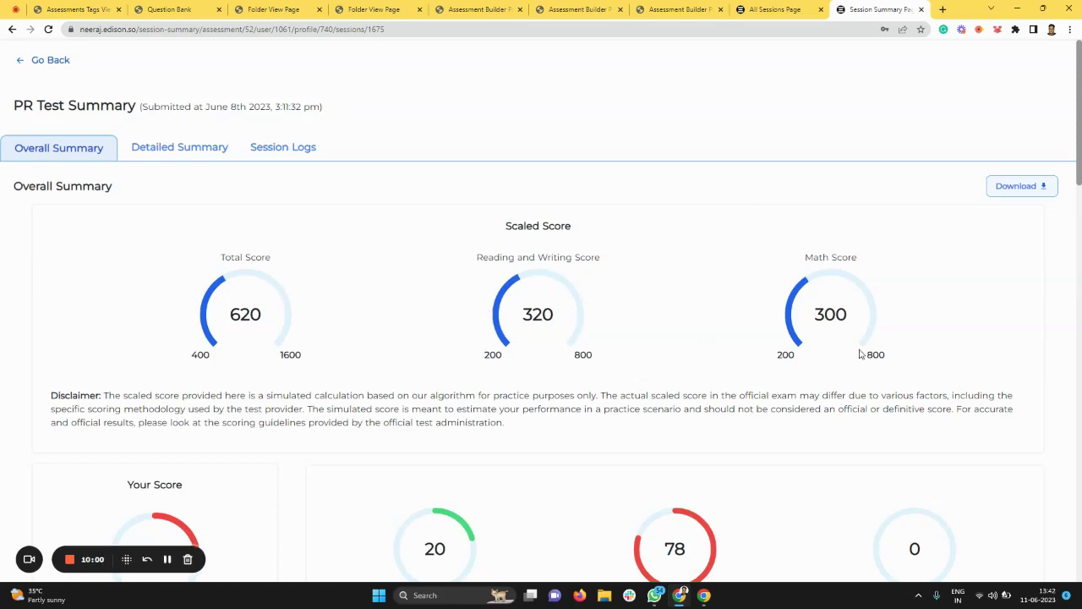
- Examine the PR Test session's overall summary, including the correct and incorrect counts, Score Analysis chart and Difficulty Level Analysis
{"action": "scroll", "coordinate": [860, 354], "scroll_direction": "down", "scroll_amount": 3}
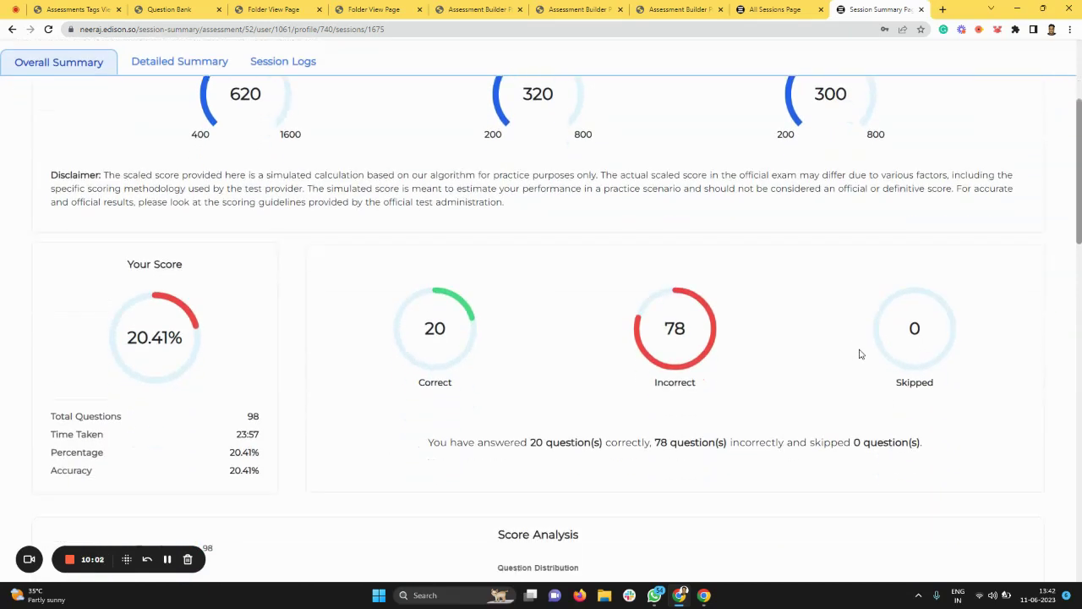
{"action": "scroll", "coordinate": [860, 354], "scroll_direction": "down", "scroll_amount": 1}
{"action": "scroll", "coordinate": [860, 355], "scroll_direction": "down", "scroll_amount": 1}
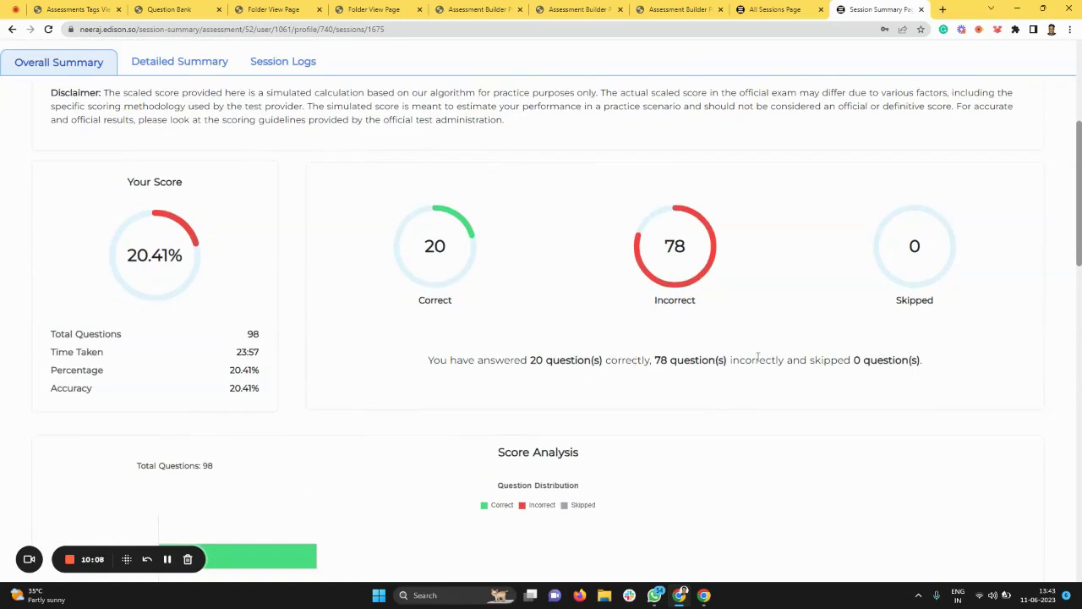
{"action": "scroll", "coordinate": [757, 357], "scroll_direction": "down", "scroll_amount": 1}
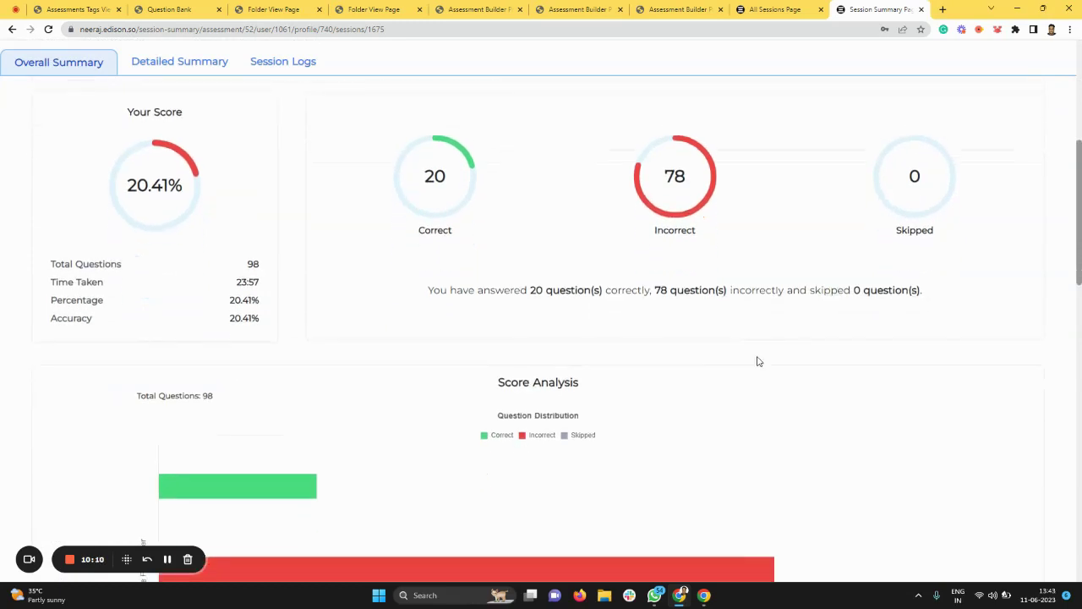
{"action": "scroll", "coordinate": [757, 361], "scroll_direction": "down", "scroll_amount": 1}
{"action": "scroll", "coordinate": [757, 361], "scroll_direction": "down", "scroll_amount": 3}
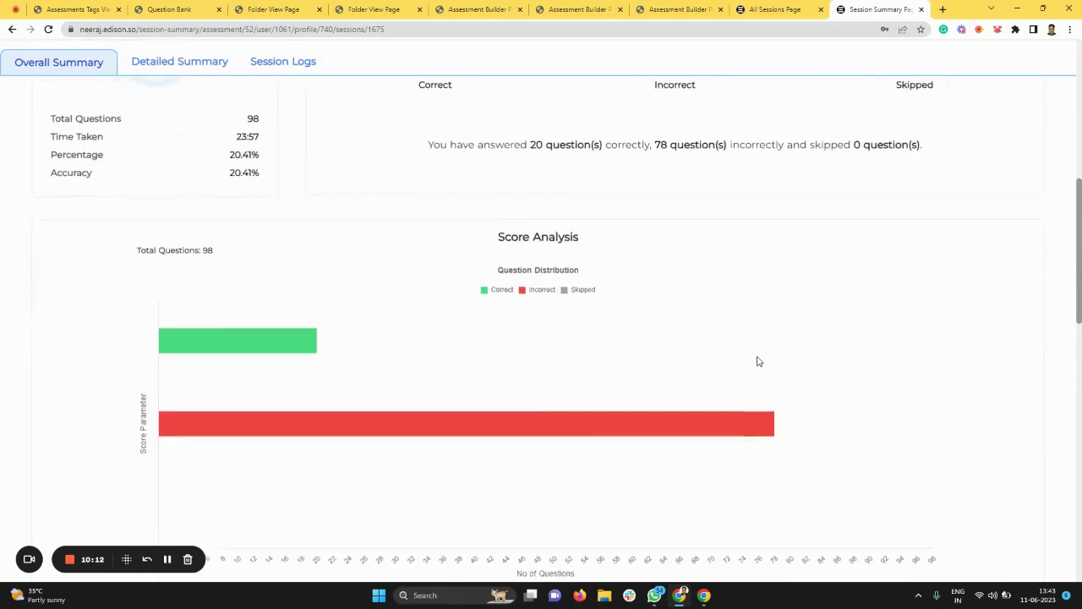
{"action": "scroll", "coordinate": [758, 361], "scroll_direction": "down", "scroll_amount": 4}
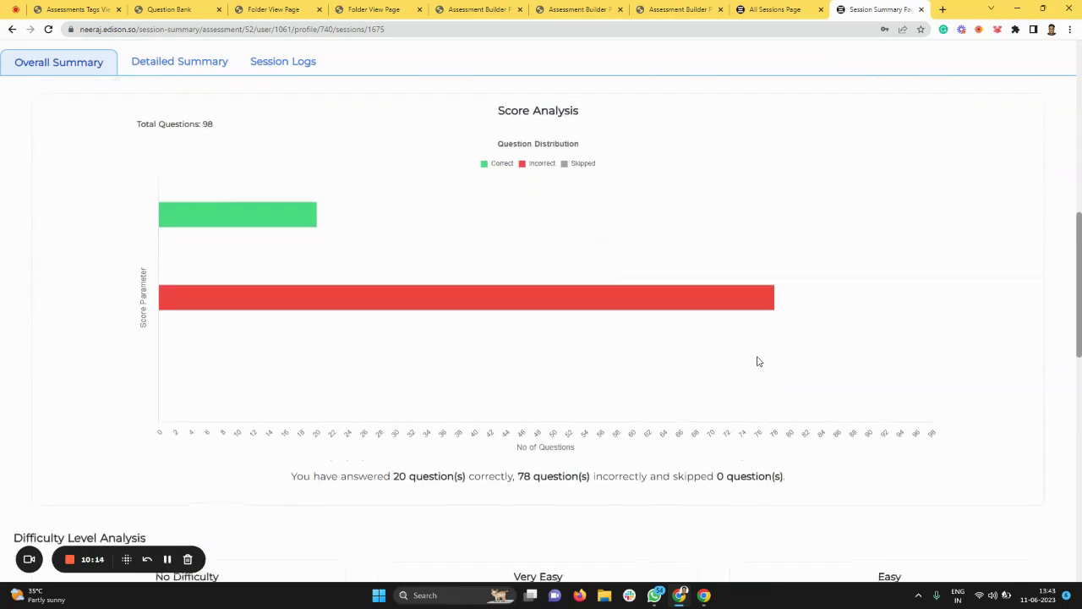
{"action": "scroll", "coordinate": [757, 361], "scroll_direction": "down", "scroll_amount": 1}
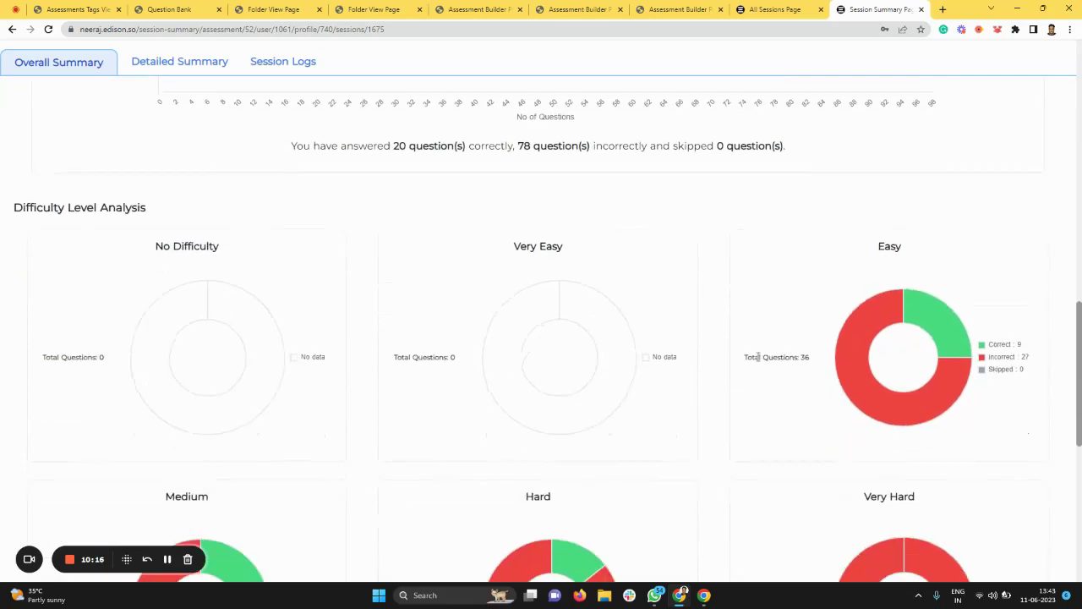
{"action": "scroll", "coordinate": [555, 457], "scroll_direction": "down", "scroll_amount": 1}
{"action": "scroll", "coordinate": [556, 457], "scroll_direction": "down", "scroll_amount": 2}
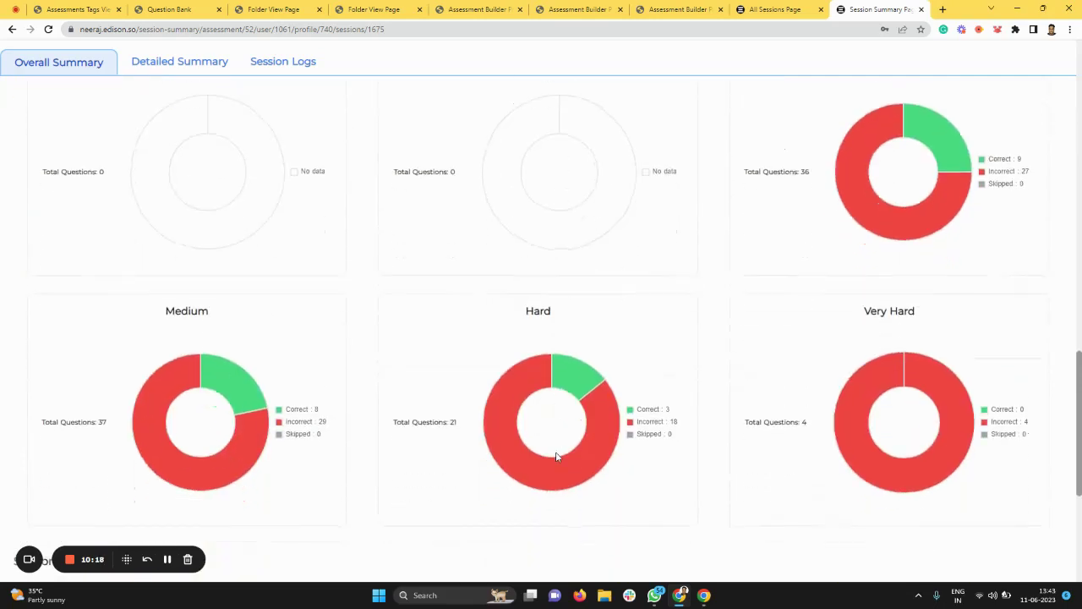
- Examine the Section Analysis results for all four Reading and Writing and Math modules, and review the Score Analysis chart
{"action": "scroll", "coordinate": [556, 458], "scroll_direction": "down", "scroll_amount": 3}
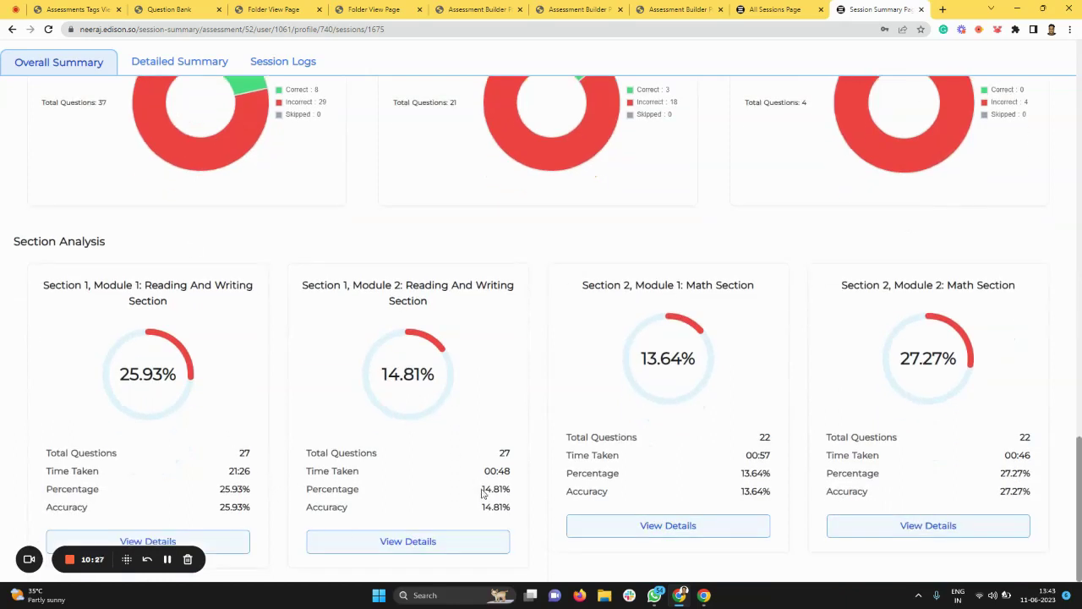
{"action": "scroll", "coordinate": [591, 384], "scroll_direction": "up", "scroll_amount": 20}
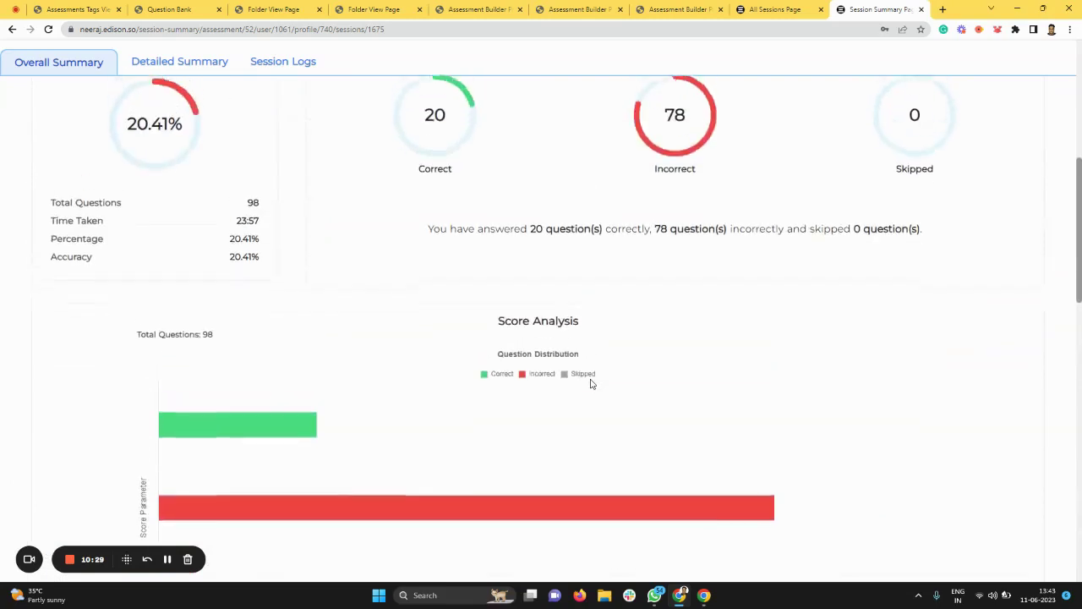
{"action": "scroll", "coordinate": [591, 383], "scroll_direction": "down", "scroll_amount": 3}
{"action": "scroll", "coordinate": [590, 384], "scroll_direction": "down", "scroll_amount": 6}
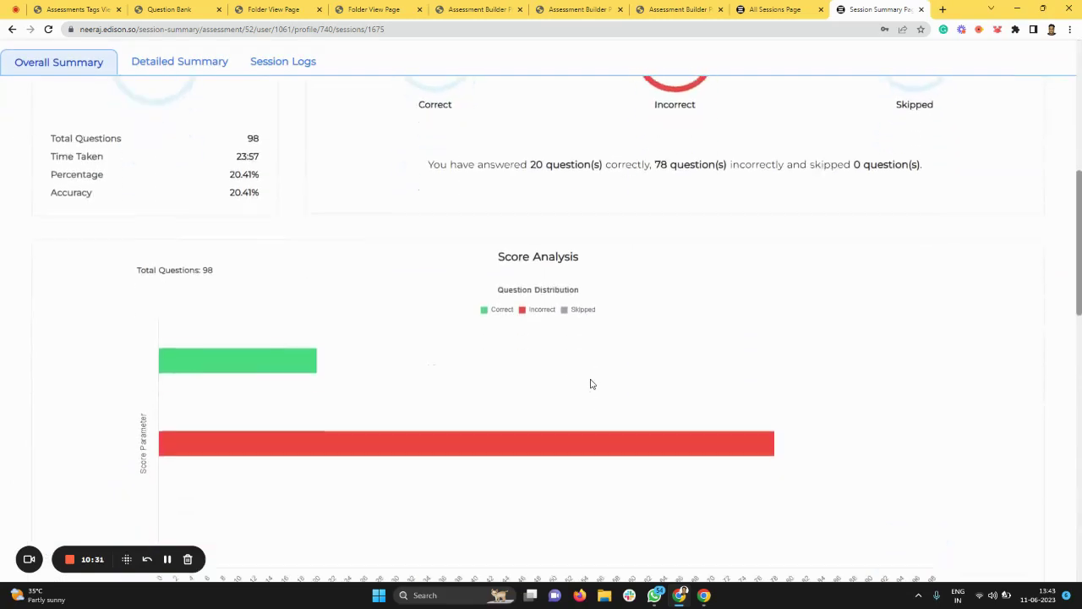
{"action": "scroll", "coordinate": [590, 384], "scroll_direction": "down", "scroll_amount": 6}
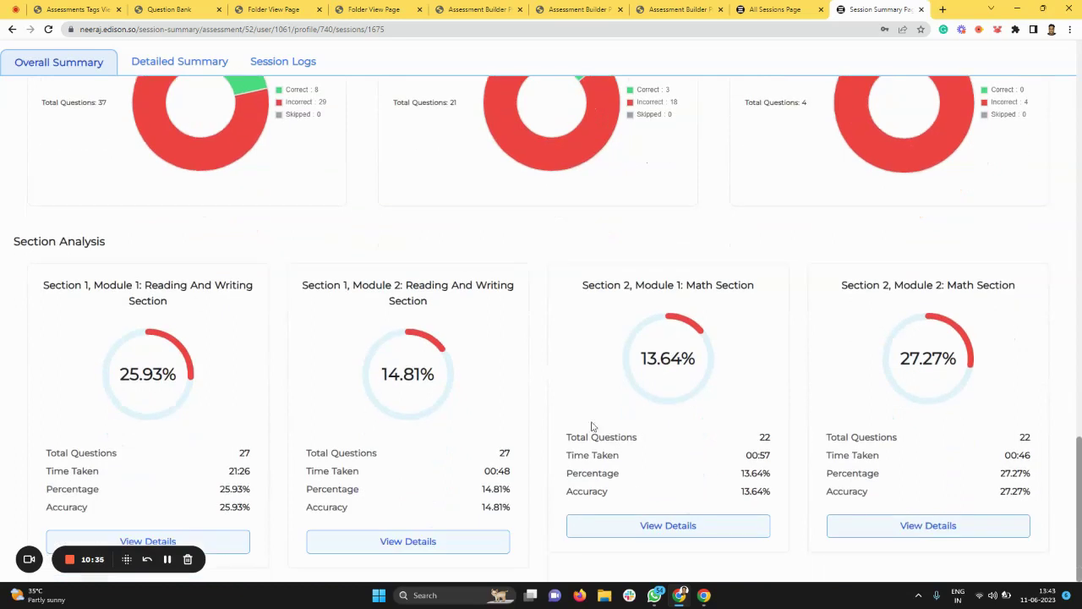
{"action": "scroll", "coordinate": [921, 371], "scroll_direction": "up", "scroll_amount": 15}
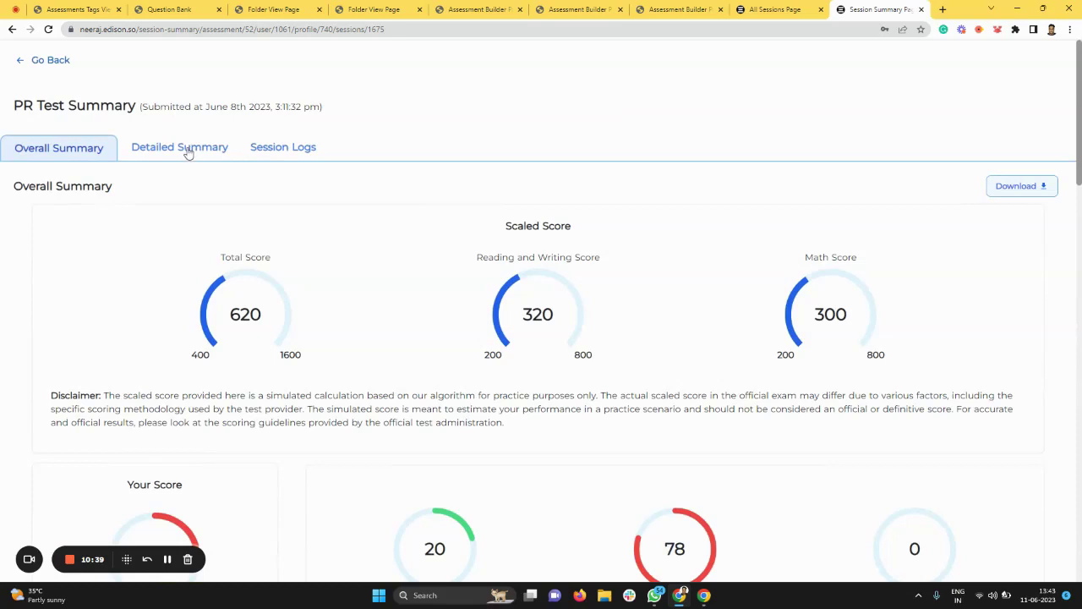
- Open the detailed summary and examine question 1's time spent, difficulty level, answer choices and explanation
{"action": "left_click", "coordinate": [188, 152]}
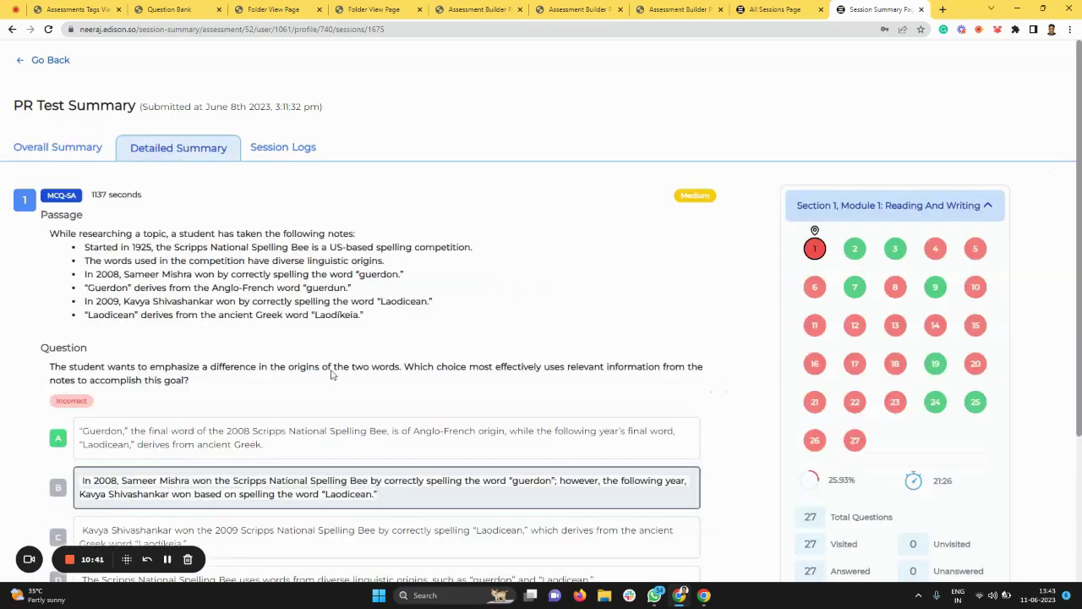
{"action": "scroll", "coordinate": [333, 375], "scroll_direction": "down", "scroll_amount": 3}
{"action": "scroll", "coordinate": [332, 374], "scroll_direction": "up", "scroll_amount": 3}
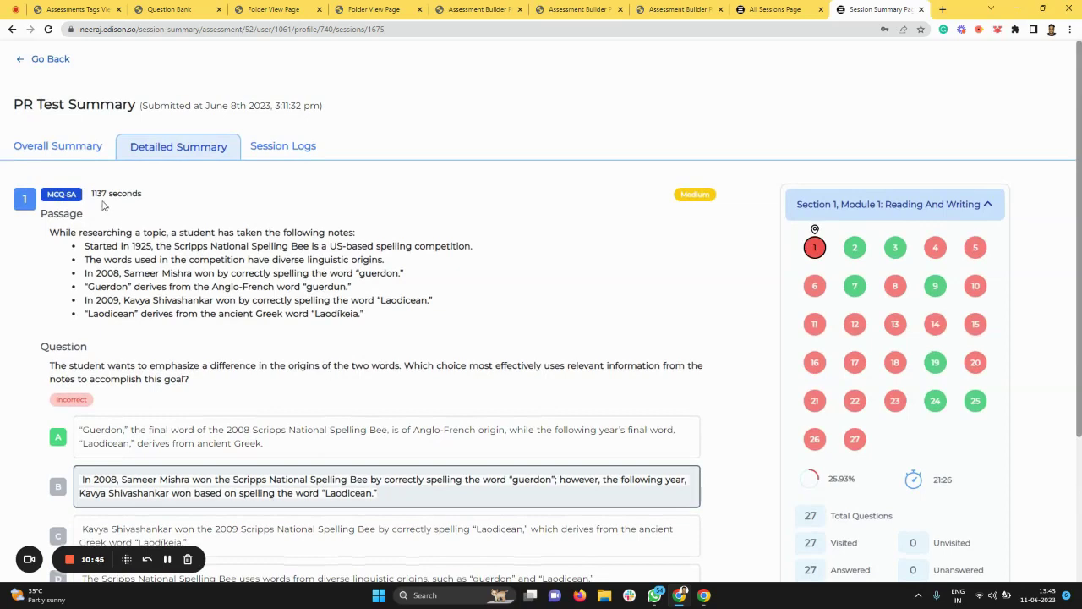
{"action": "left_click_drag", "start_coordinate": [94, 194], "coordinate": [157, 192]}
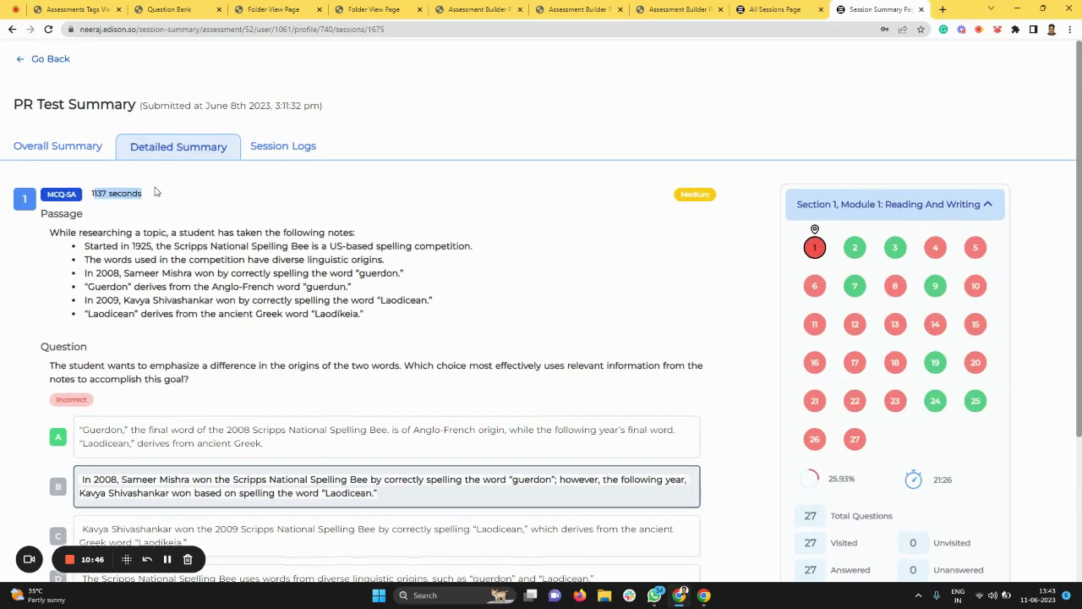
{"action": "triple_click", "coordinate": [678, 200]}
{"action": "left_click", "coordinate": [676, 201]}
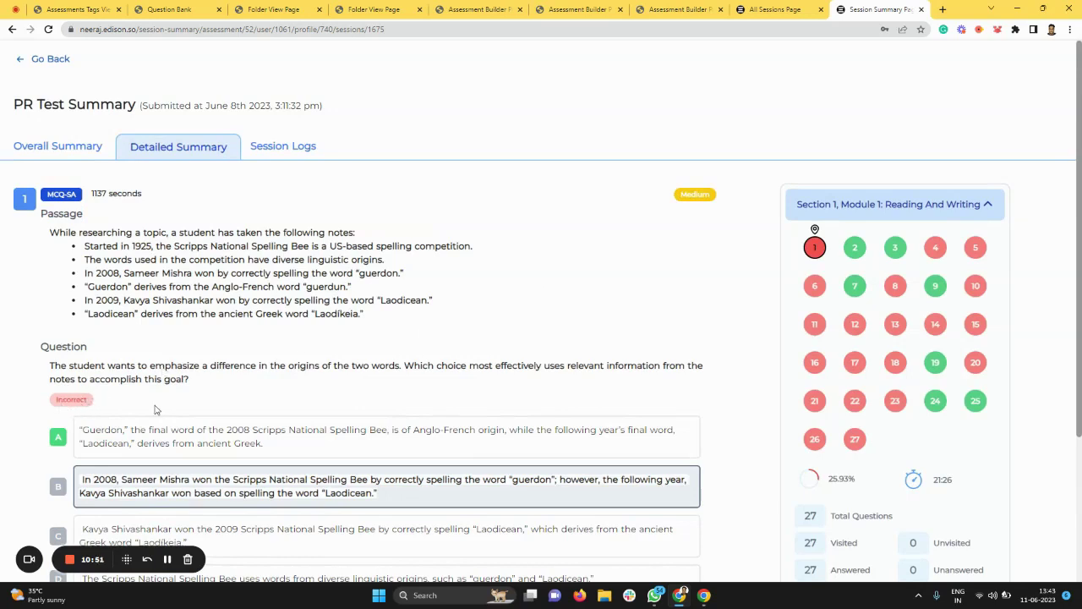
{"action": "scroll", "coordinate": [155, 409], "scroll_direction": "down", "scroll_amount": 1}
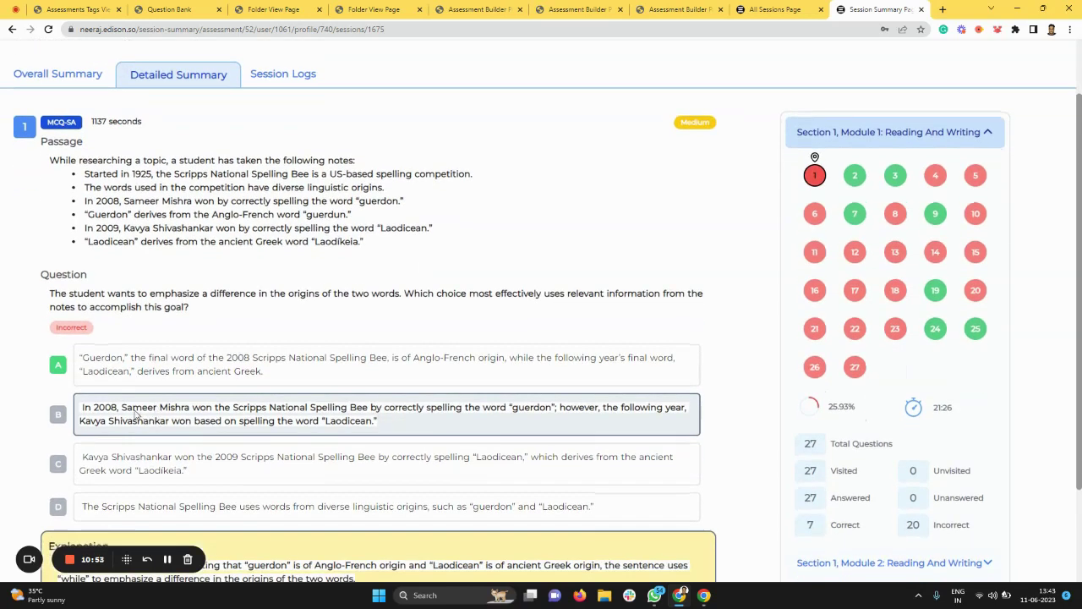
{"action": "scroll", "coordinate": [116, 365], "scroll_direction": "down", "scroll_amount": 2}
{"action": "scroll", "coordinate": [117, 365], "scroll_direction": "up", "scroll_amount": 3}
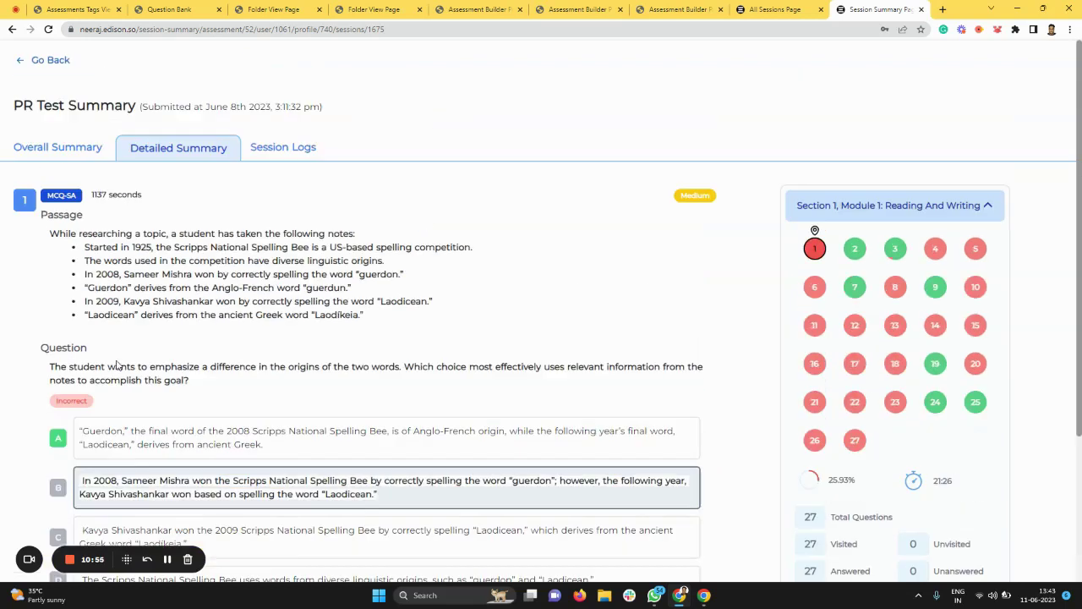
- Open the session logs and examine the timeline of start, inactive, active, exit and resume events
{"action": "left_click", "coordinate": [263, 144]}
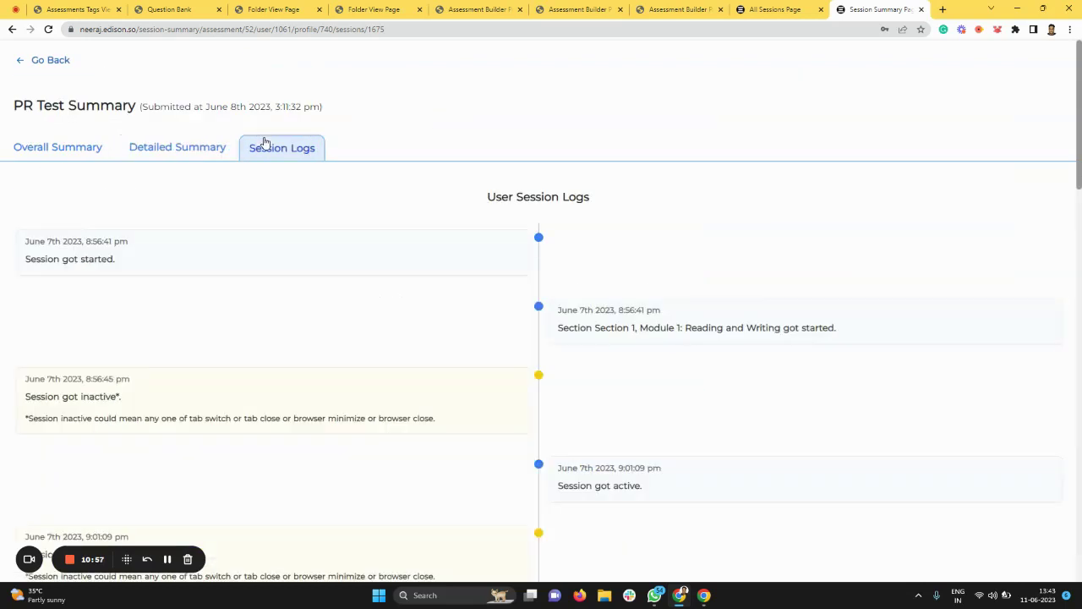
{"action": "scroll", "coordinate": [412, 289], "scroll_direction": "down", "scroll_amount": 1}
{"action": "scroll", "coordinate": [413, 289], "scroll_direction": "down", "scroll_amount": 3}
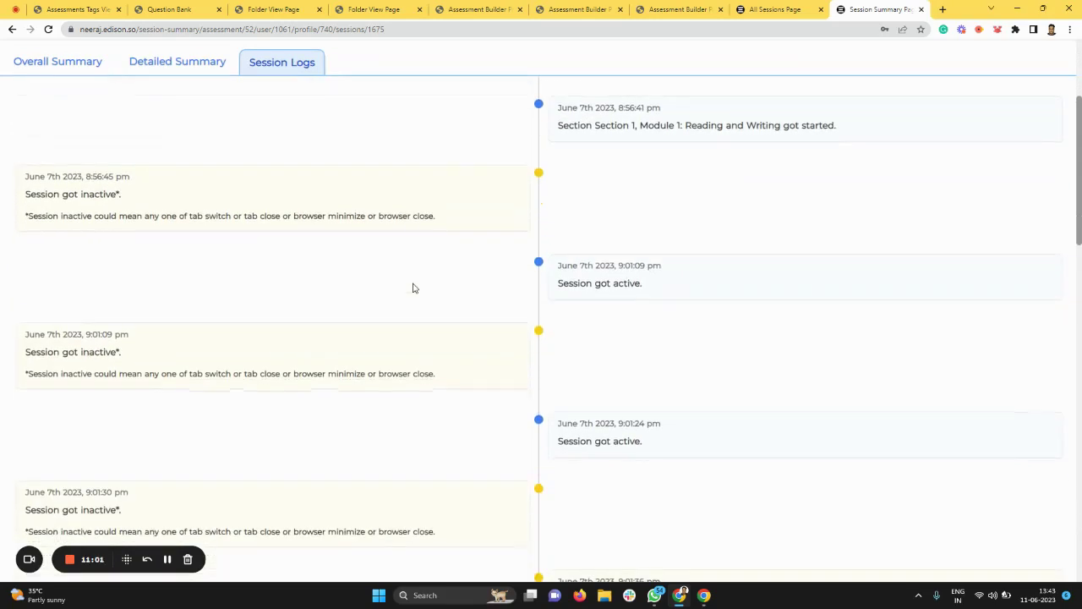
{"action": "scroll", "coordinate": [413, 288], "scroll_direction": "up", "scroll_amount": 3}
{"action": "scroll", "coordinate": [413, 288], "scroll_direction": "down", "scroll_amount": 4}
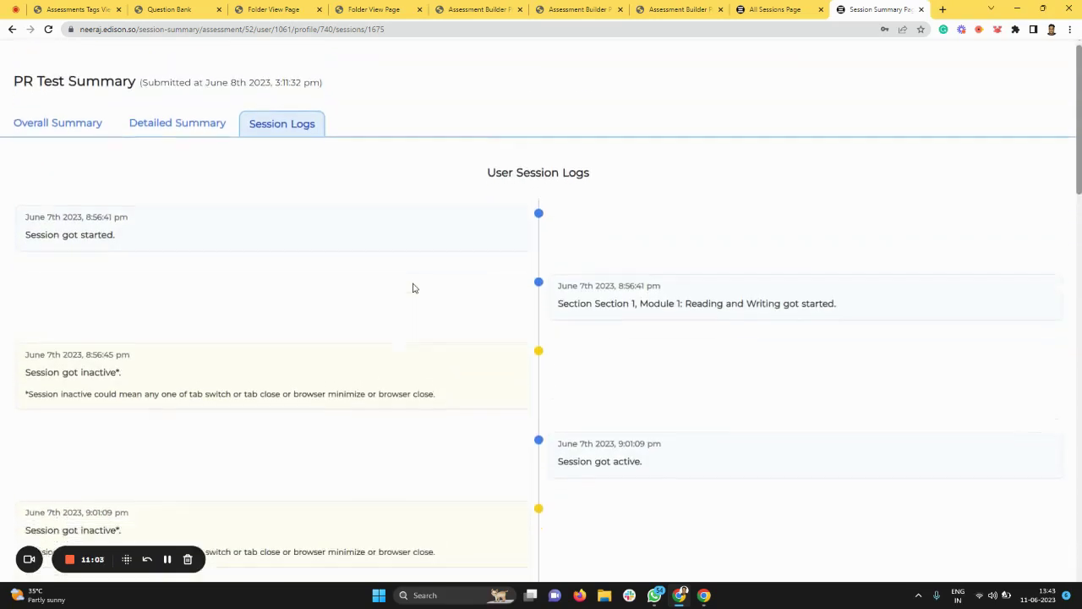
{"action": "scroll", "coordinate": [412, 288], "scroll_direction": "up", "scroll_amount": 1}
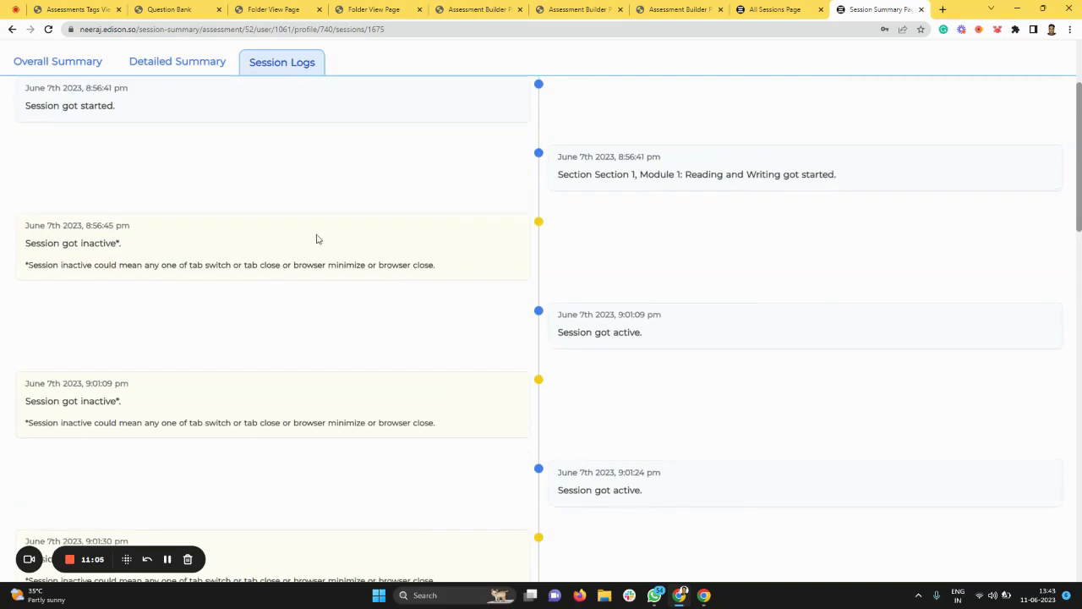
{"action": "scroll", "coordinate": [389, 275], "scroll_direction": "down", "scroll_amount": 4}
{"action": "scroll", "coordinate": [390, 277], "scroll_direction": "down", "scroll_amount": 5}
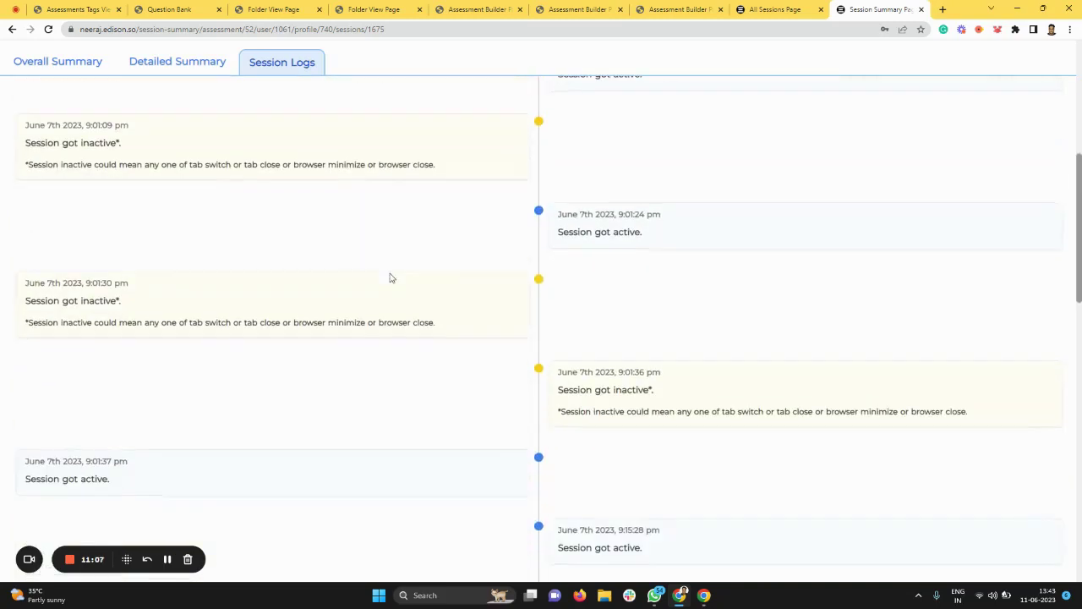
{"action": "scroll", "coordinate": [390, 277], "scroll_direction": "down", "scroll_amount": 7}
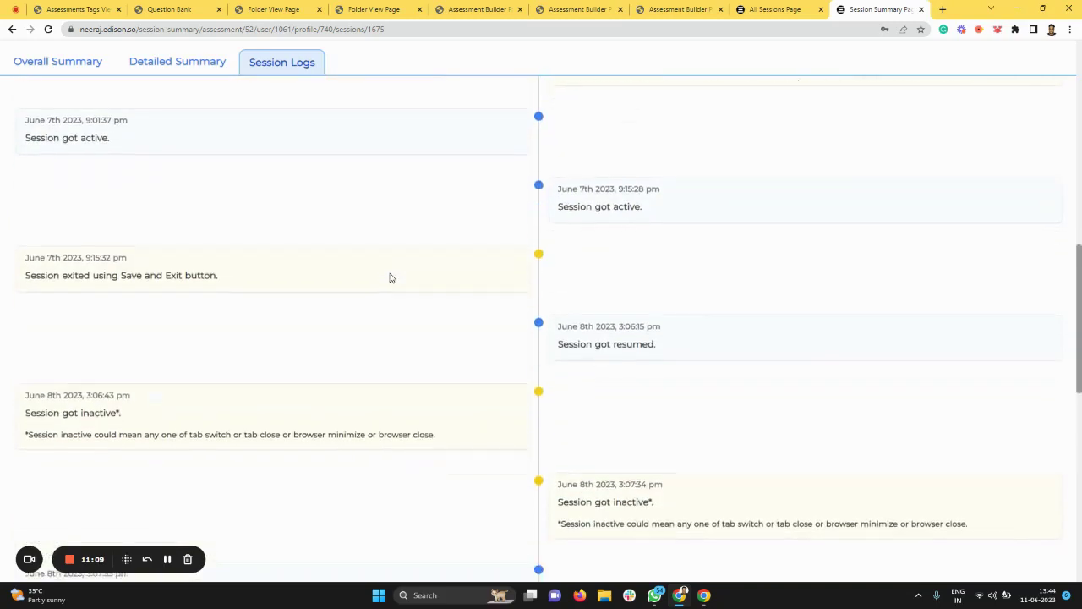
{"action": "scroll", "coordinate": [389, 278], "scroll_direction": "up", "scroll_amount": 6}
{"action": "scroll", "coordinate": [390, 277], "scroll_direction": "up", "scroll_amount": 7}
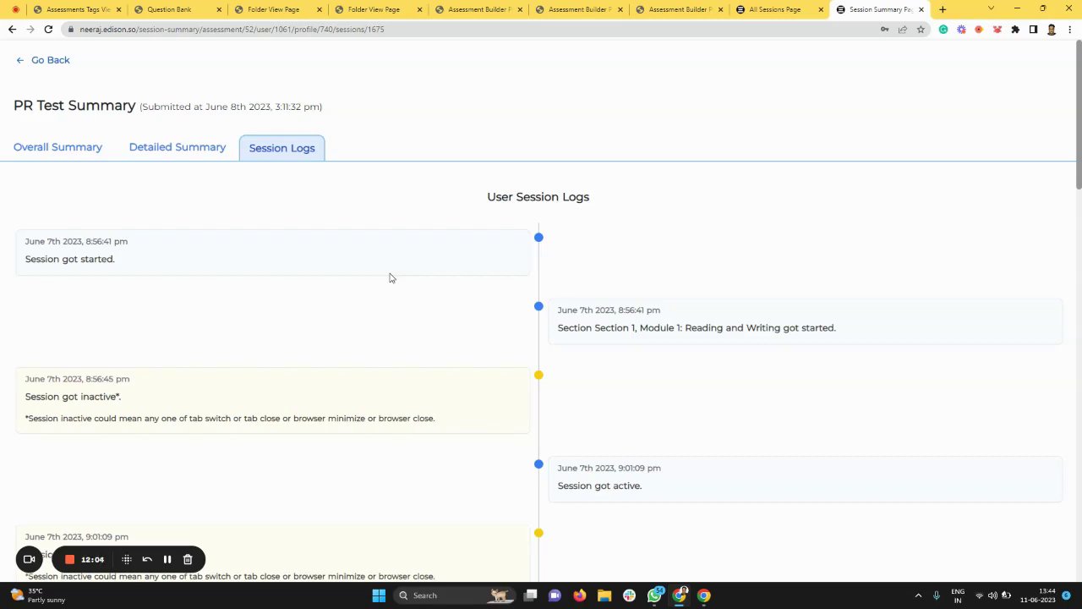
- Return to the Assessment Builder's rule definition for Section 1, Module 2: Reading and Writing
{"action": "left_click", "coordinate": [681, 9]}
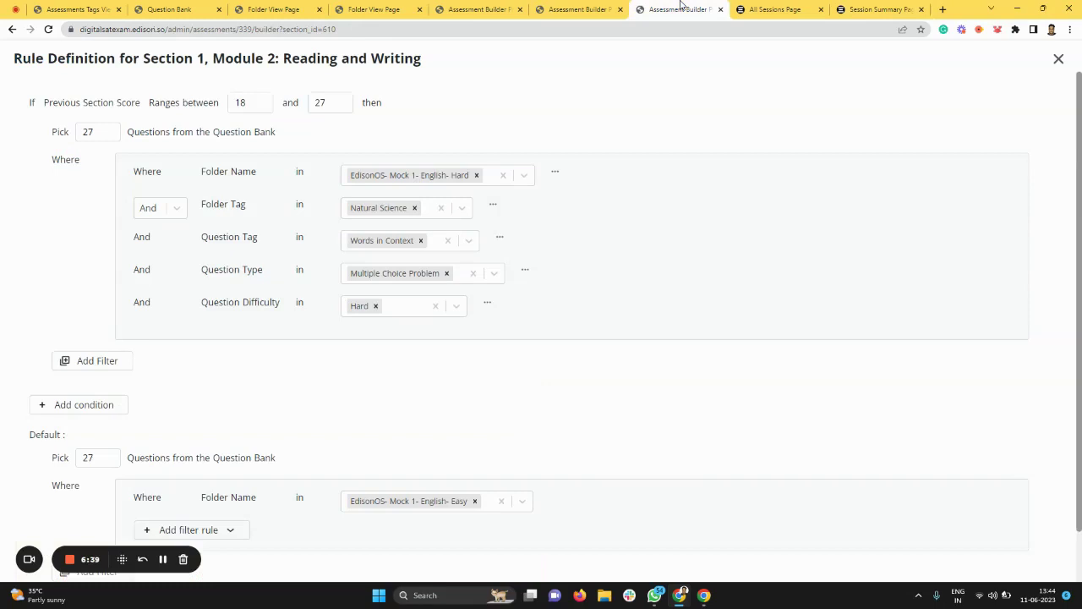